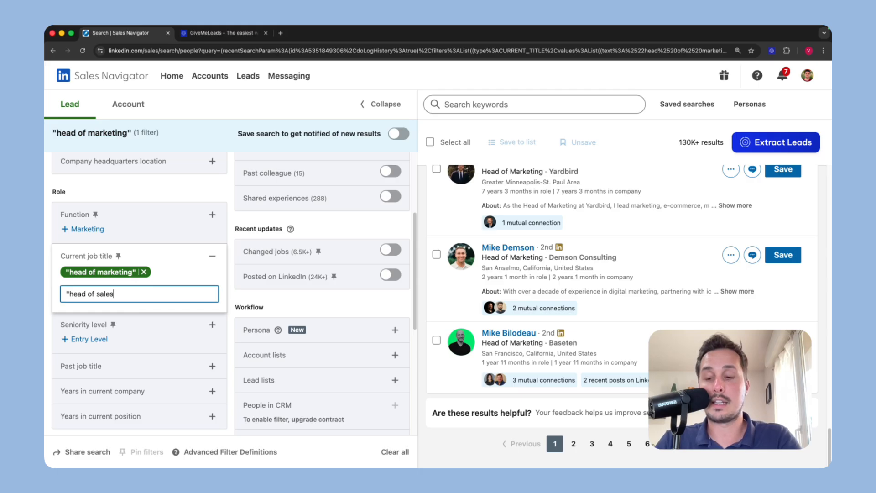
# - Add "head of sales" as another exact-phrase current job title filter
pyautogui.press('Return')
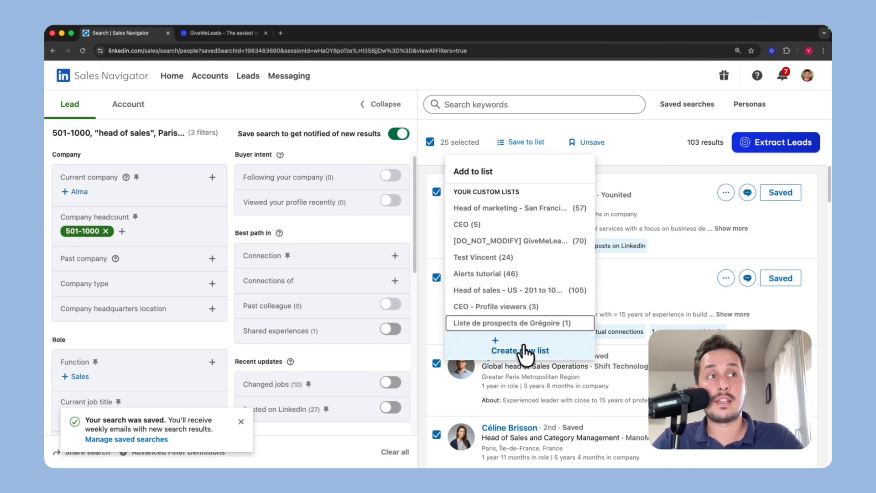
# - Create a new lead list named "Head of Sales - Paris" for the selected leads
pyautogui.click(446, 350)
pyautogui.write('Head of Sa')
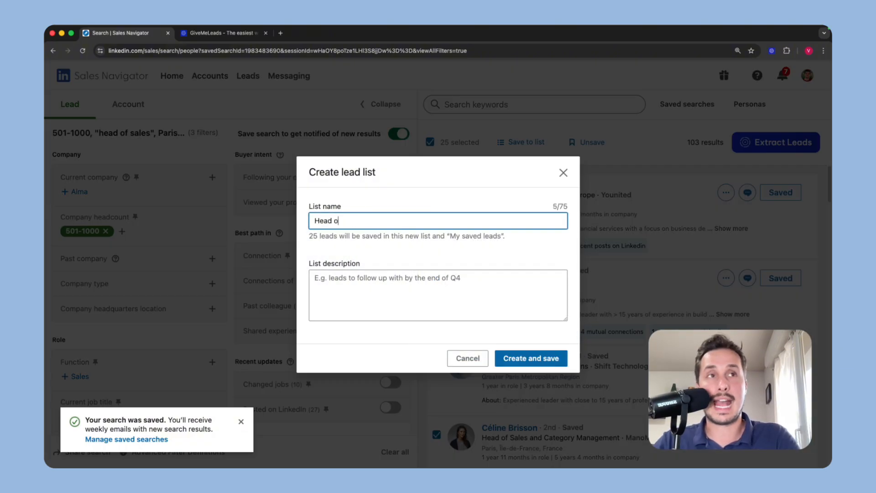
pyautogui.write('les - Paris')
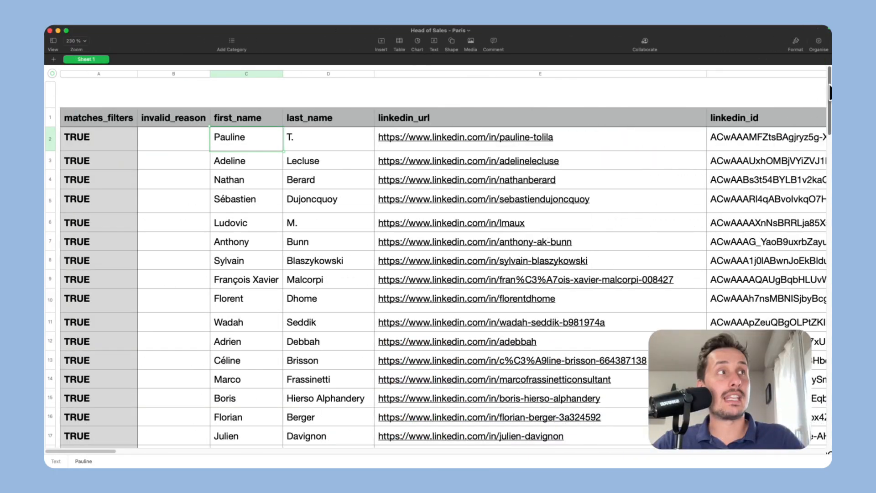
# - Examine the first name, last name, LinkedIn URL and LinkedIn ID columns in the exported Head of Sales - Paris spreadsheet
pyautogui.moveTo(826, 82)
pyautogui.mouseDown()
pyautogui.moveTo(810, 369)
pyautogui.moveTo(829, 365)
pyautogui.moveTo(829, 77)
pyautogui.mouseUp()
pyautogui.click(243, 116)
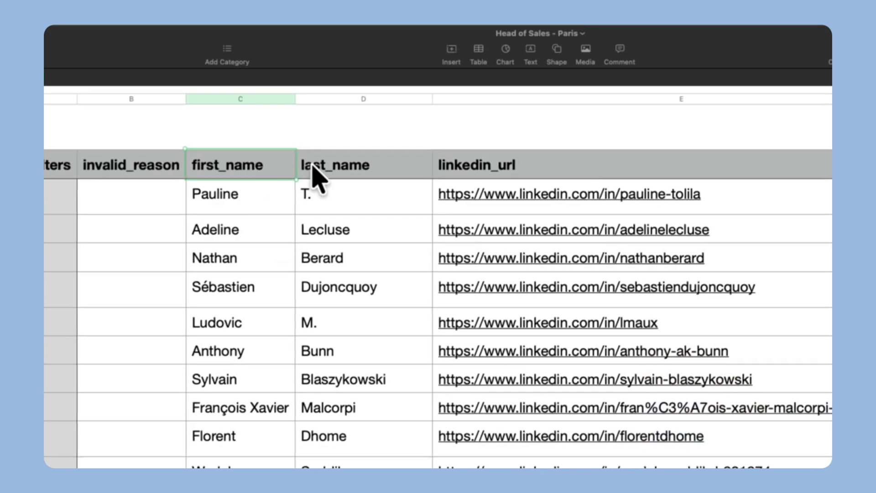
pyautogui.click(297, 120)
pyautogui.hscroll(2, 298, 123)
pyautogui.hscroll(3, 315, 168)
pyautogui.click(314, 168)
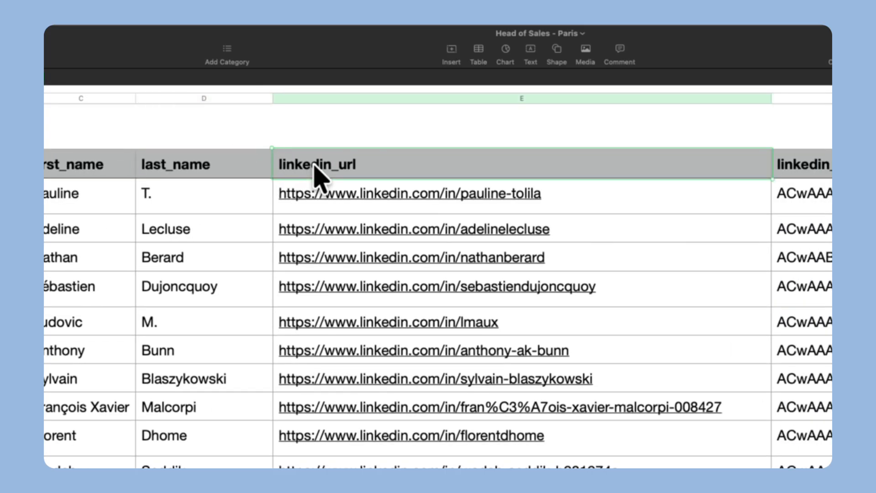
pyautogui.hscroll(3, 315, 169)
pyautogui.hscroll(6, 314, 175)
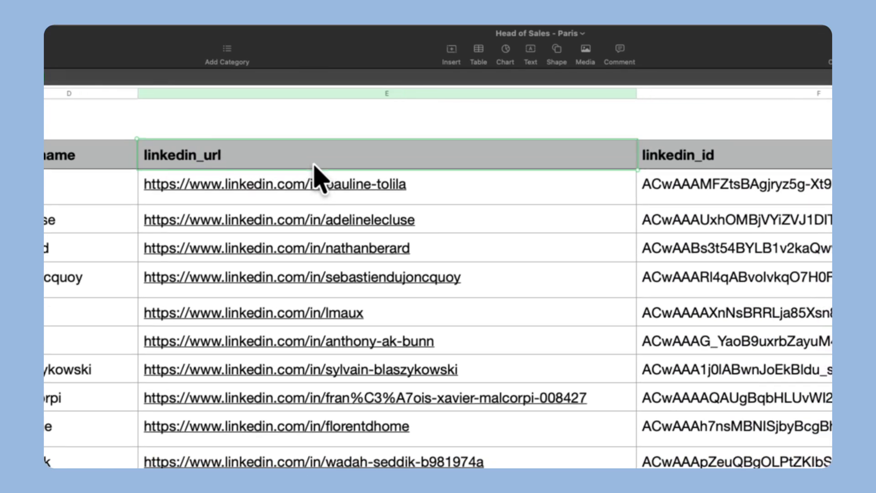
pyautogui.hscroll(4, 314, 176)
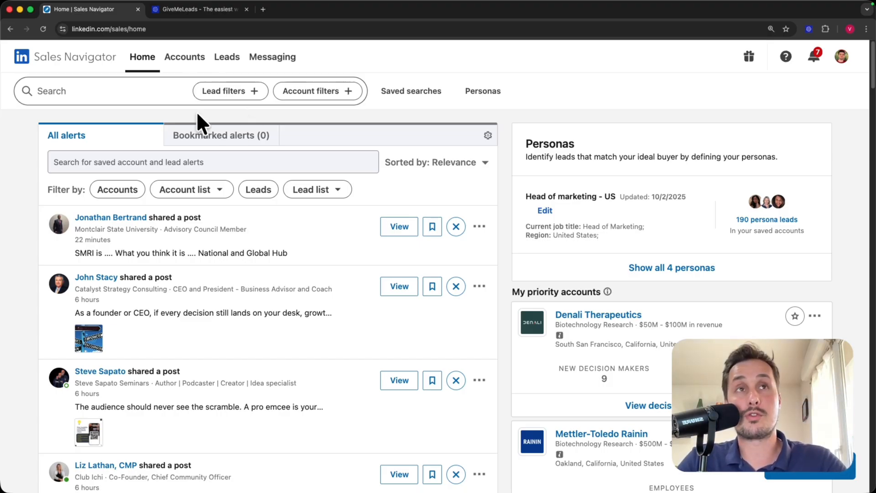
# - Open the lead filters from the home page and review the company, role, personal and workflow filter groups
pyautogui.click(228, 93)
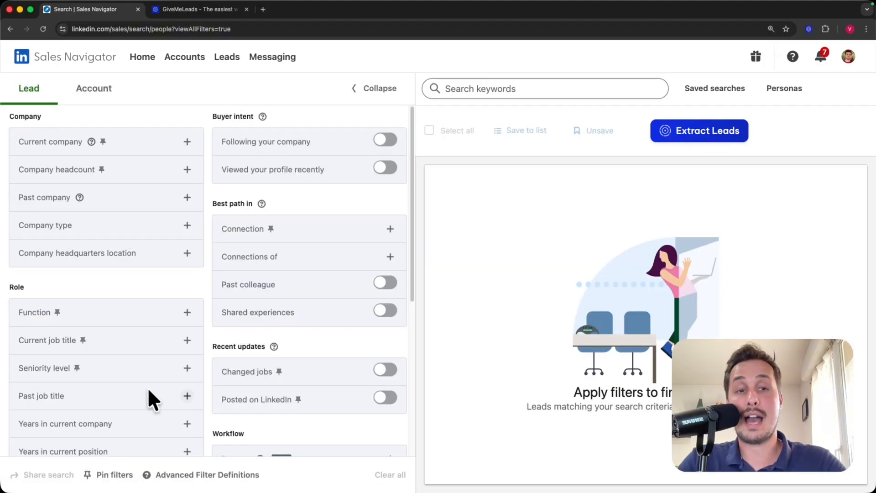
pyautogui.scroll(-3, 185, 382)
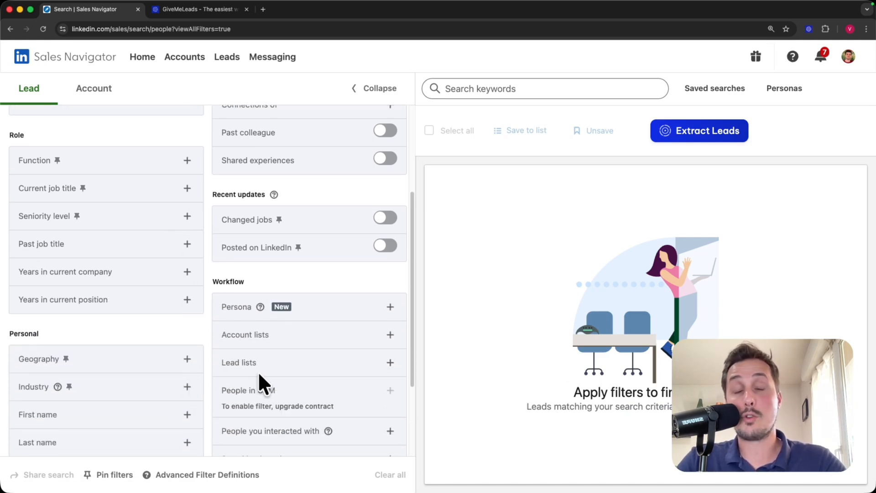
pyautogui.scroll(-2, 258, 371)
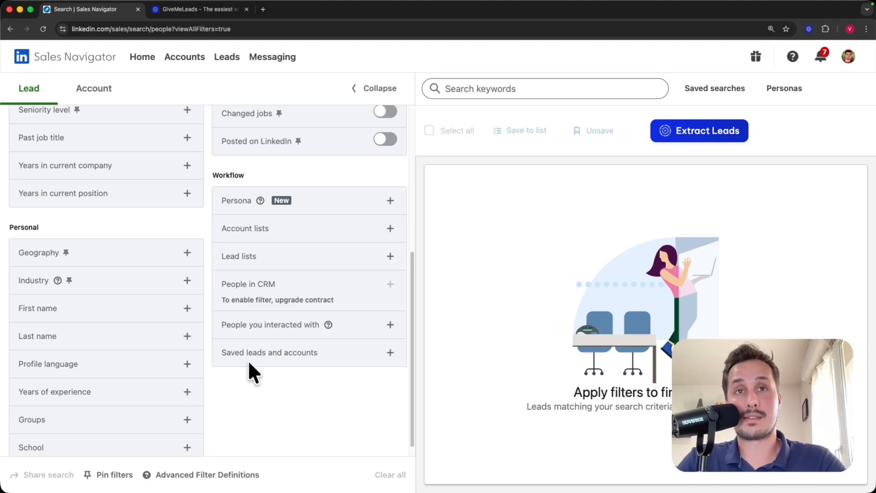
pyautogui.scroll(5, 250, 372)
pyautogui.scroll(-1, 192, 203)
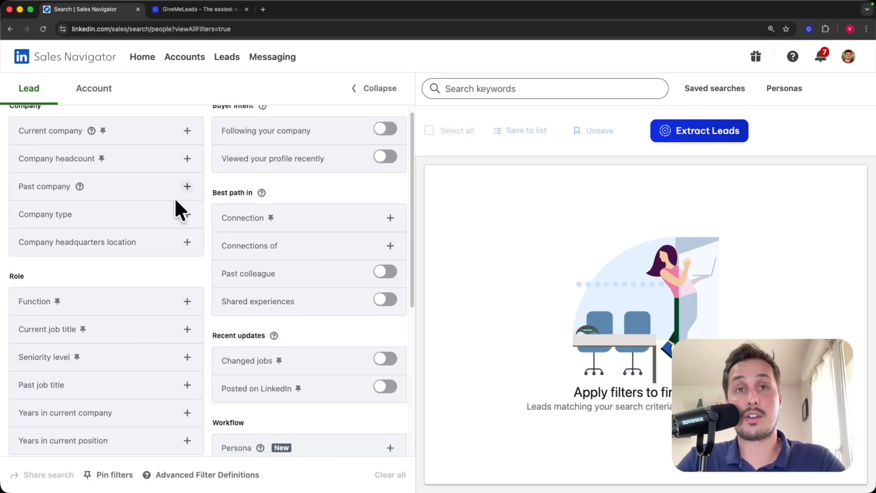
pyautogui.scroll(-1, 179, 209)
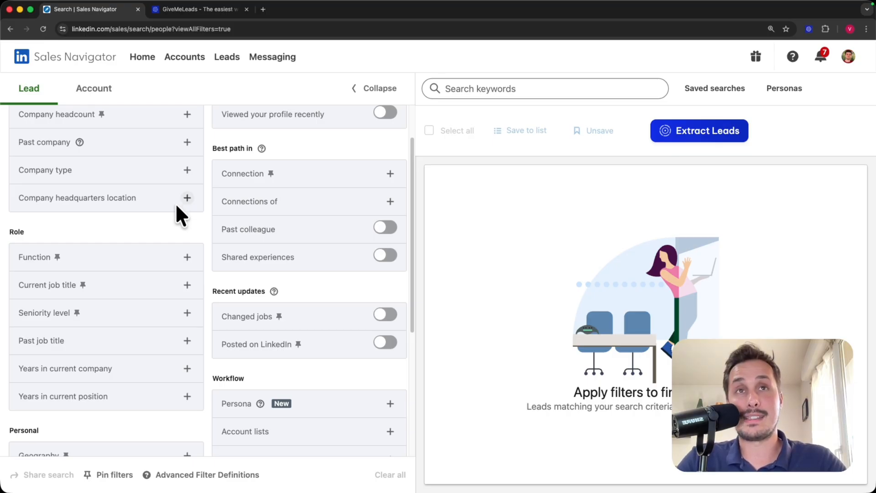
pyautogui.scroll(1, 176, 215)
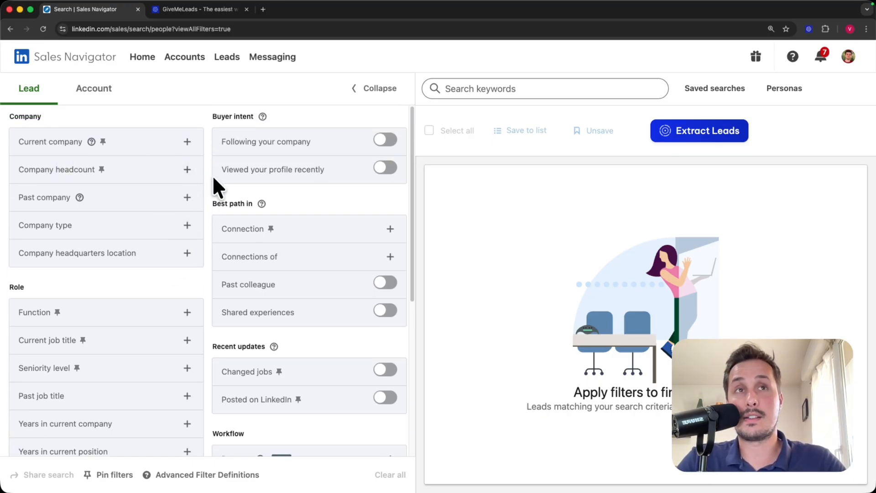
# - Try the company headcount filter with 11-50 employees, and with 51-200 and 201-500 employees instead
pyautogui.click(186, 168)
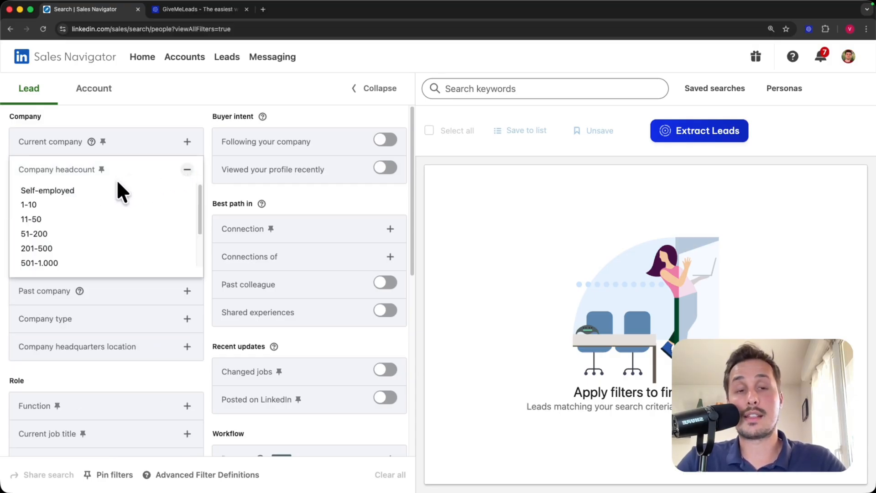
pyautogui.click(50, 219)
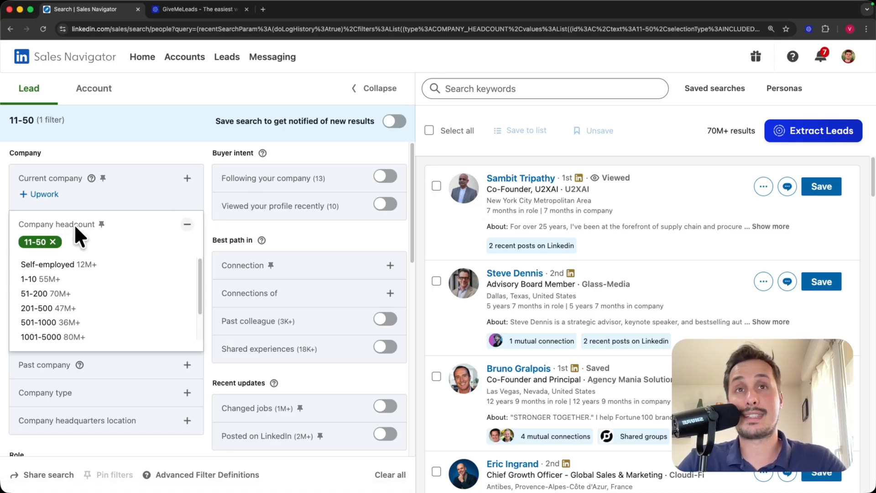
pyautogui.click(53, 242)
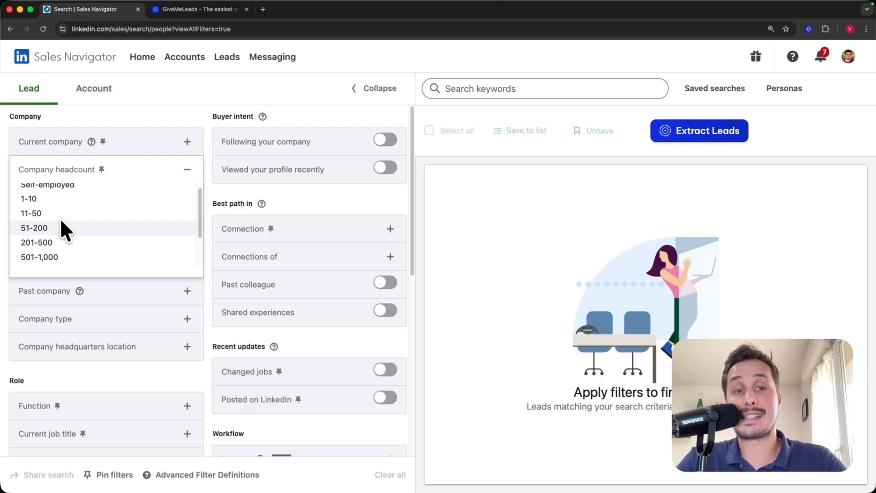
pyautogui.click(55, 226)
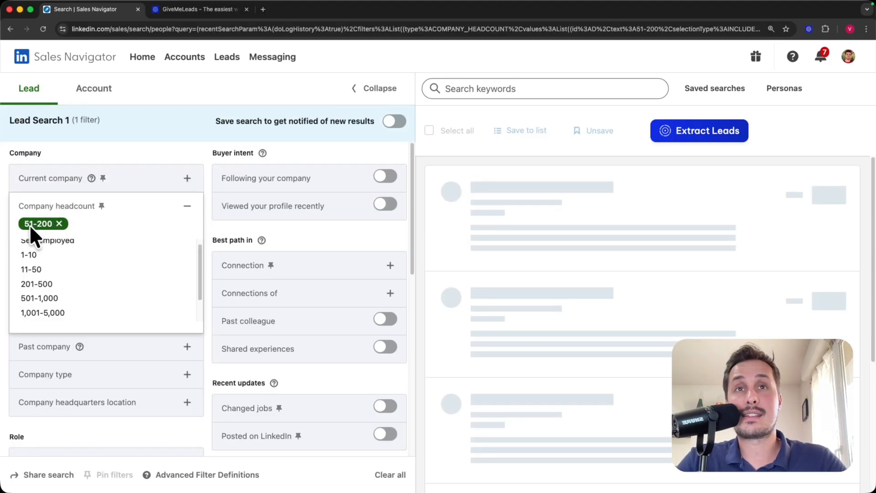
pyautogui.click(56, 282)
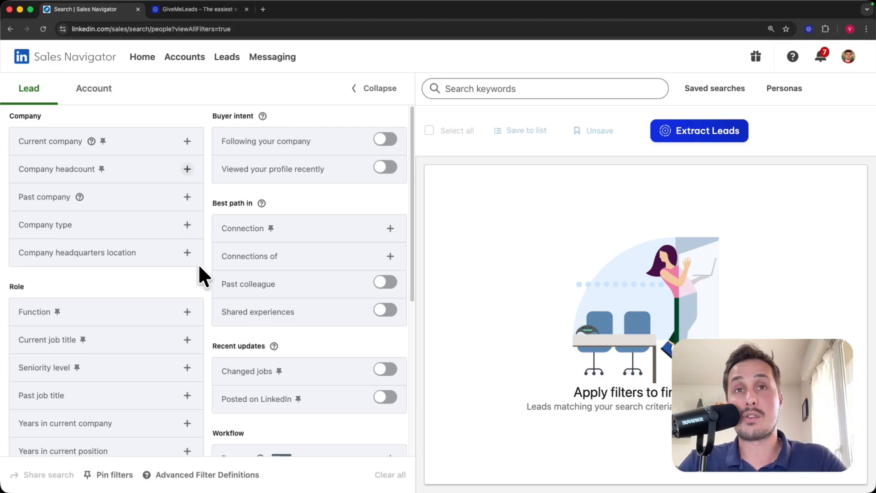
# - Include the suggested title Head of Marketing in the current job title filter
pyautogui.scroll(-2, 141, 292)
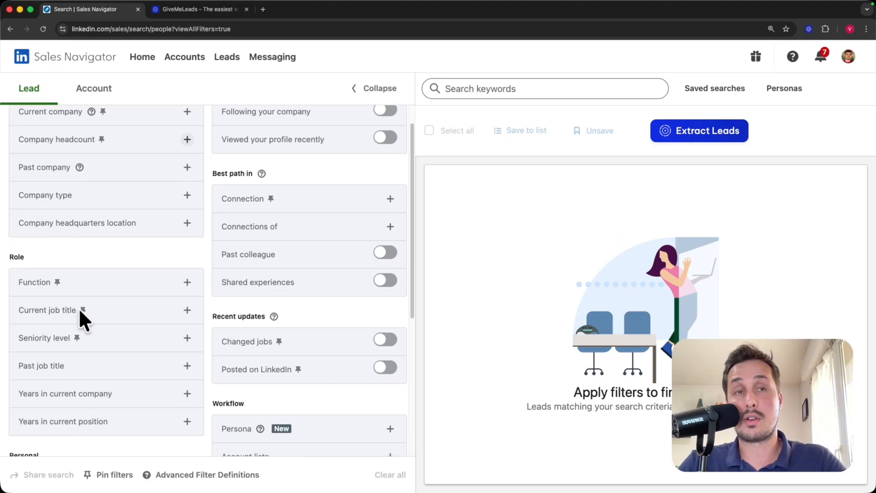
pyautogui.click(184, 309)
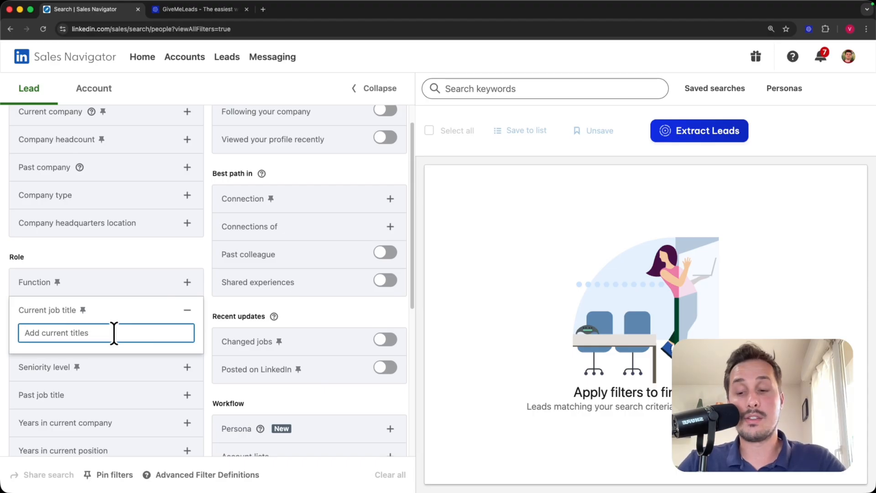
pyautogui.write('head of marketing')
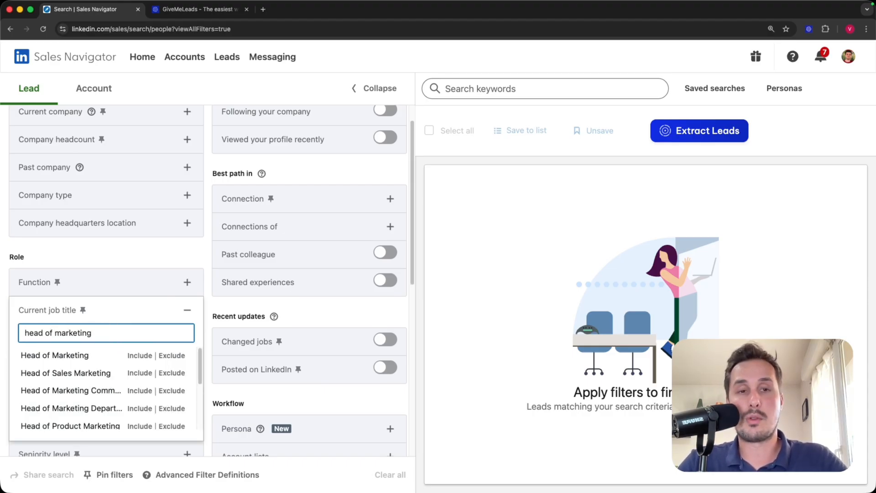
pyautogui.click(144, 355)
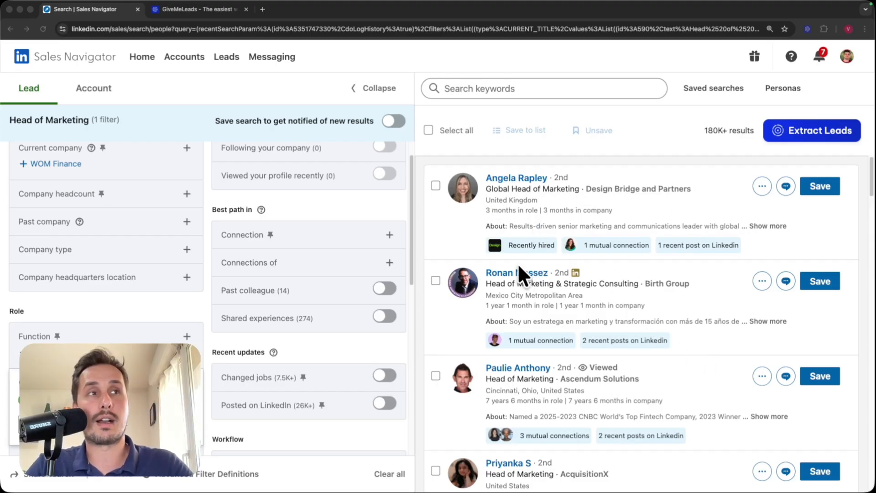
# - Examine the job titles in the Head of Marketing search results for leads that do not match exactly
pyautogui.scroll(-1, 569, 280)
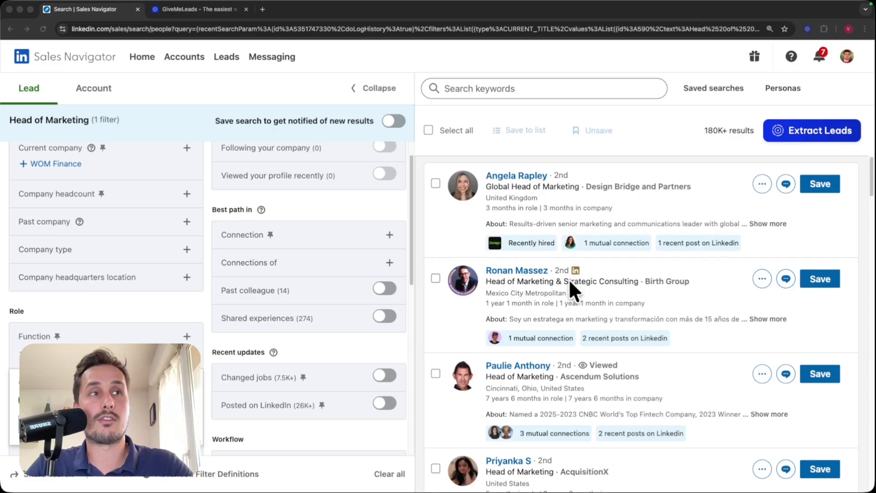
pyautogui.scroll(-3, 570, 283)
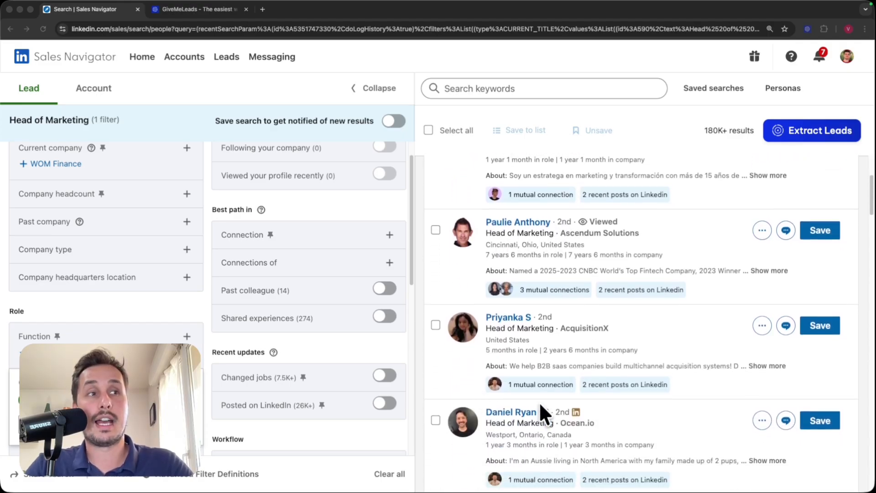
pyautogui.scroll(-10, 545, 397)
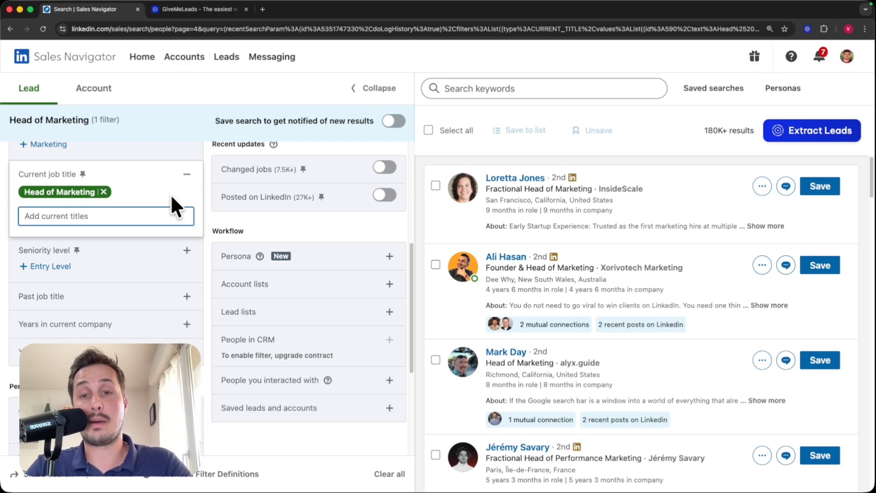
pyautogui.scroll(-2, 548, 265)
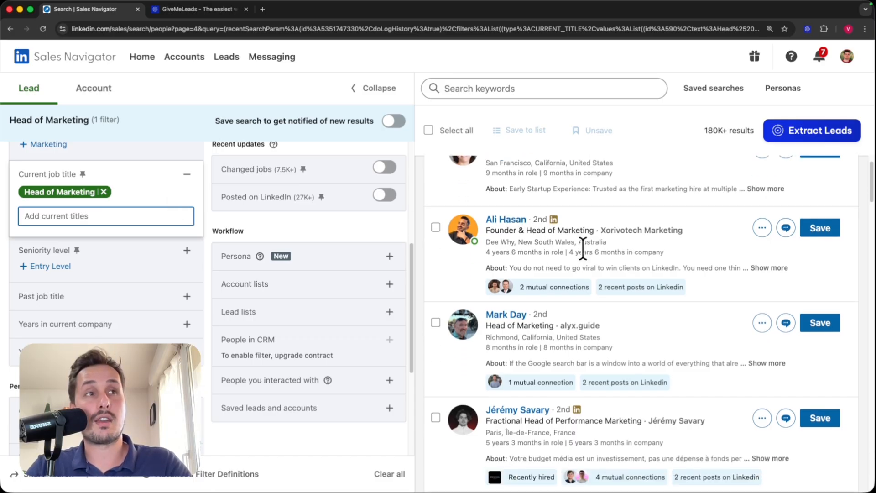
pyautogui.scroll(-5, 570, 271)
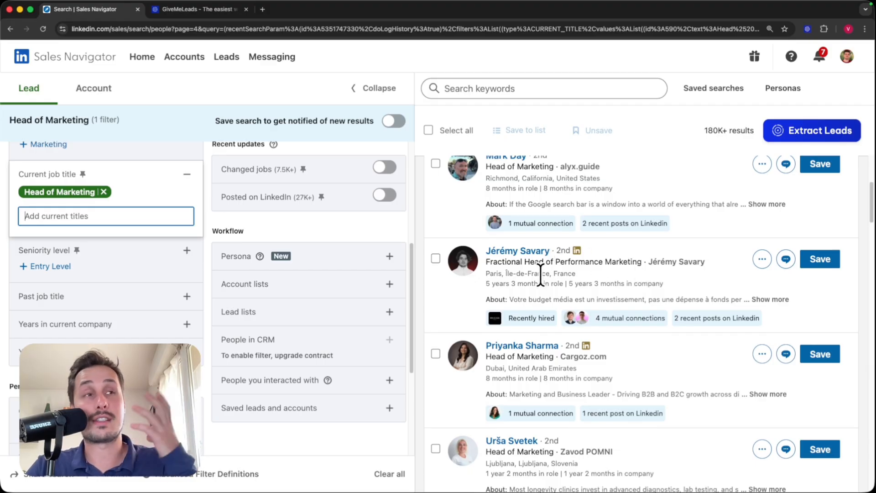
pyautogui.scroll(-10, 550, 271)
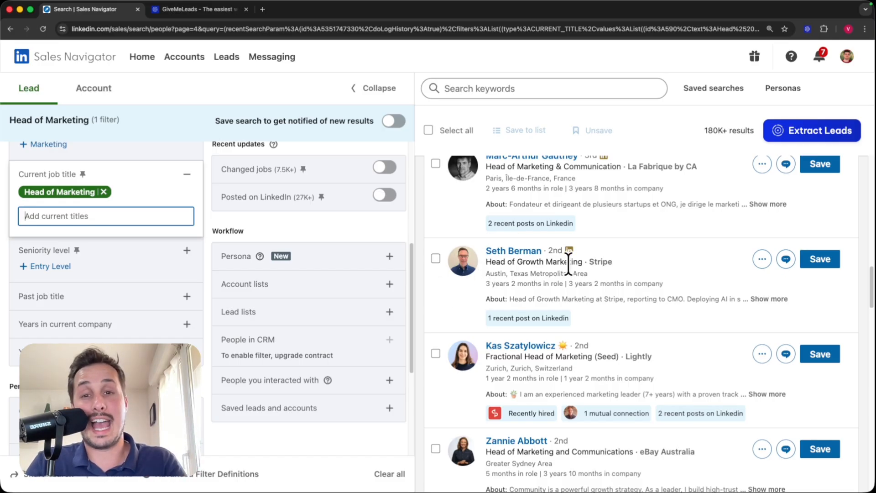
pyautogui.scroll(-5, 498, 197)
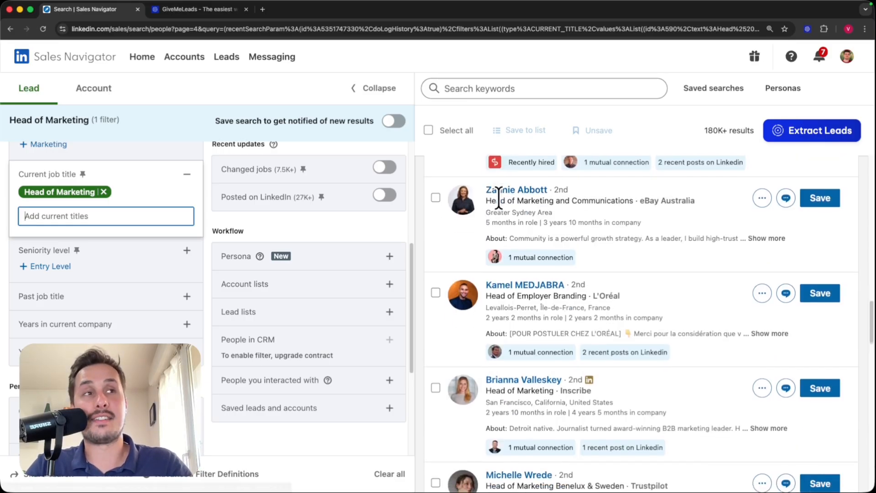
pyautogui.scroll(-1, 492, 229)
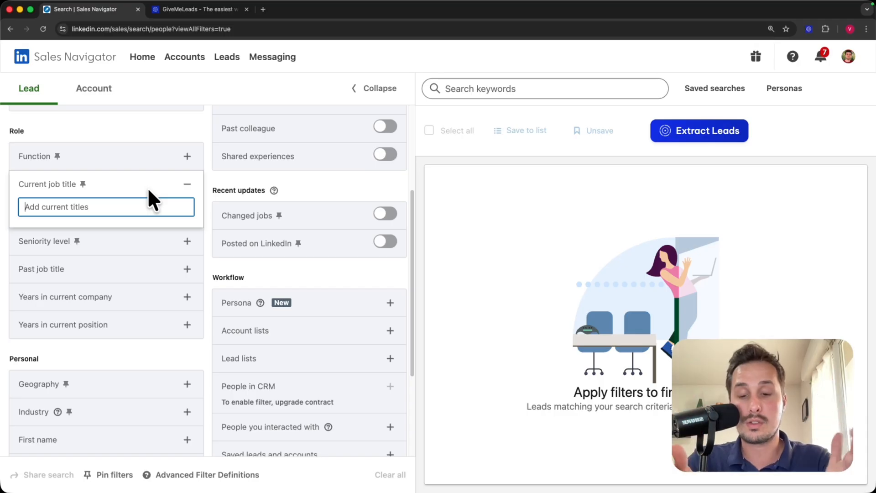
# - Filter current job title by the exact phrase "head of marketing" in quotation marks and check the matching leads
pyautogui.write('"head')
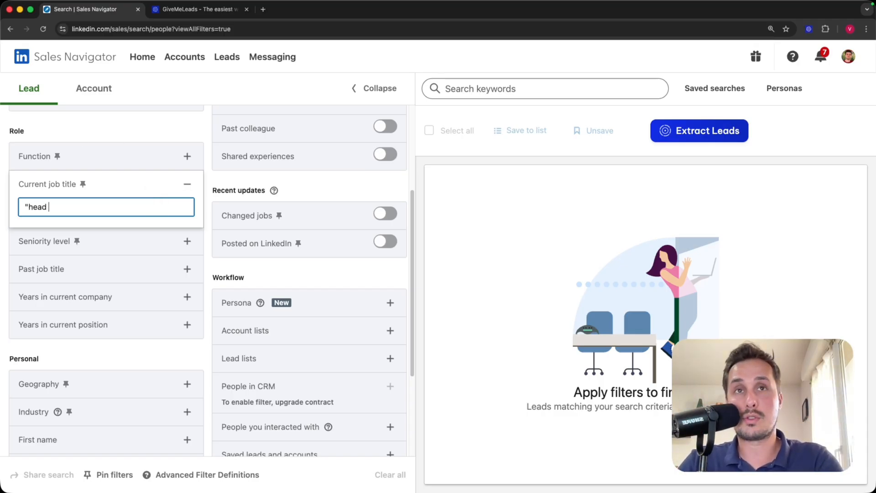
pyautogui.write(' of marketing')
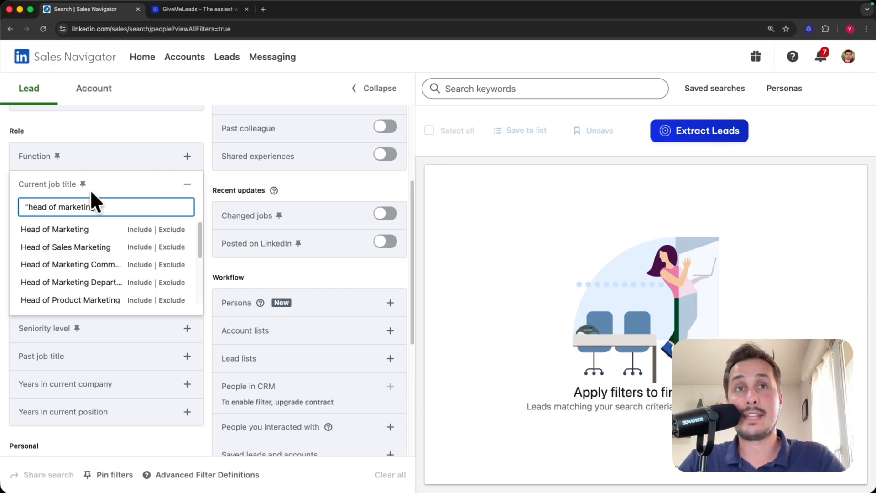
pyautogui.write('"')
pyautogui.moveTo(109, 206); pyautogui.dragTo(34, 207)
pyautogui.click(116, 209)
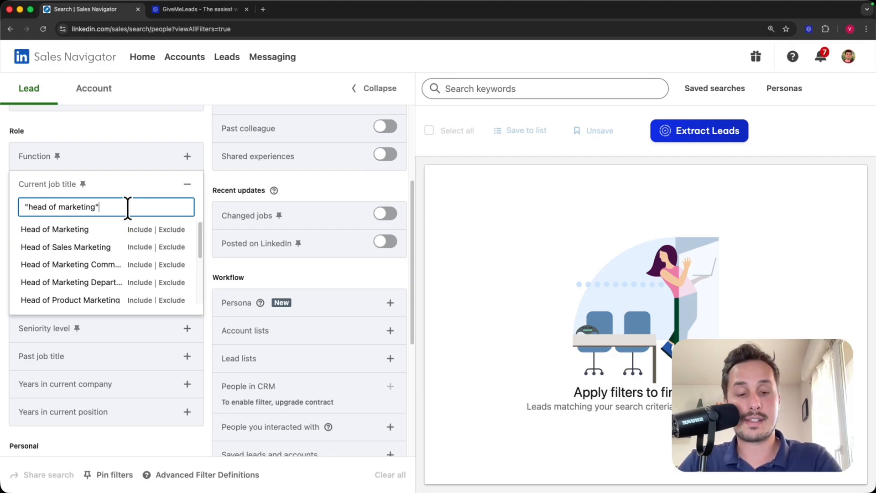
pyautogui.press('Return')
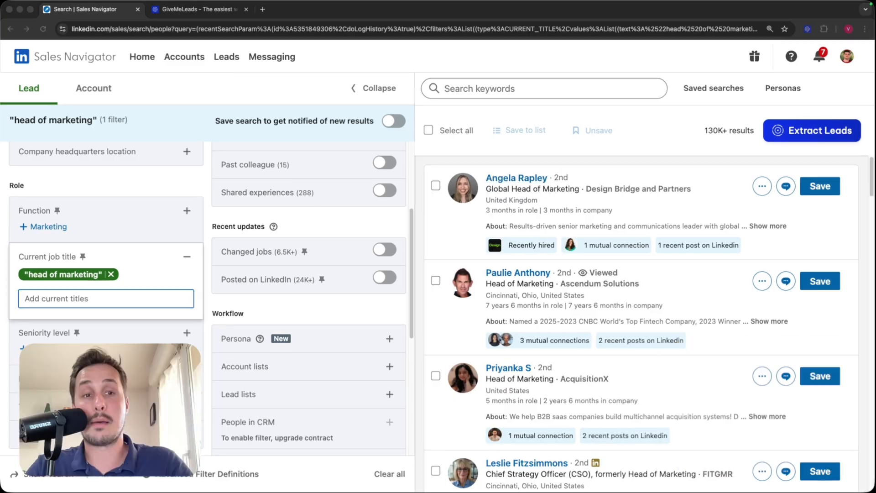
pyautogui.scroll(-5, 526, 206)
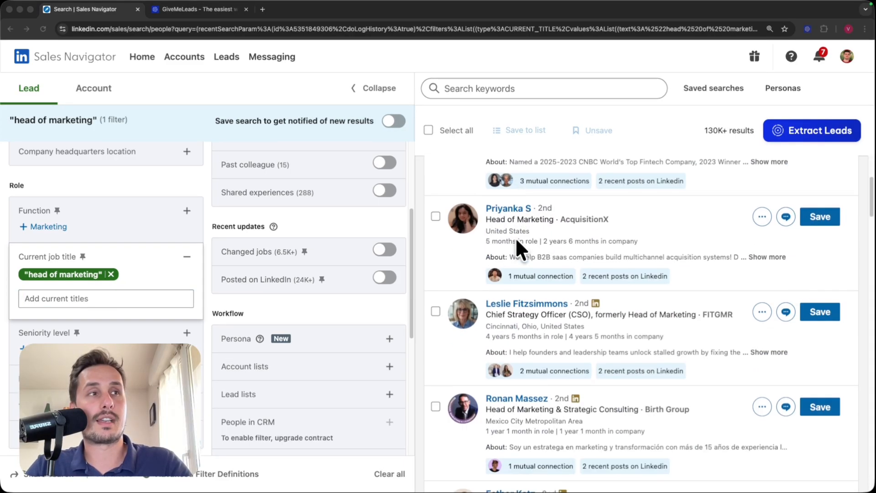
# - Examine the lead results for the exact phrase by finding every "head of marketing" occurrence on the page
pyautogui.scroll(-8, 593, 237)
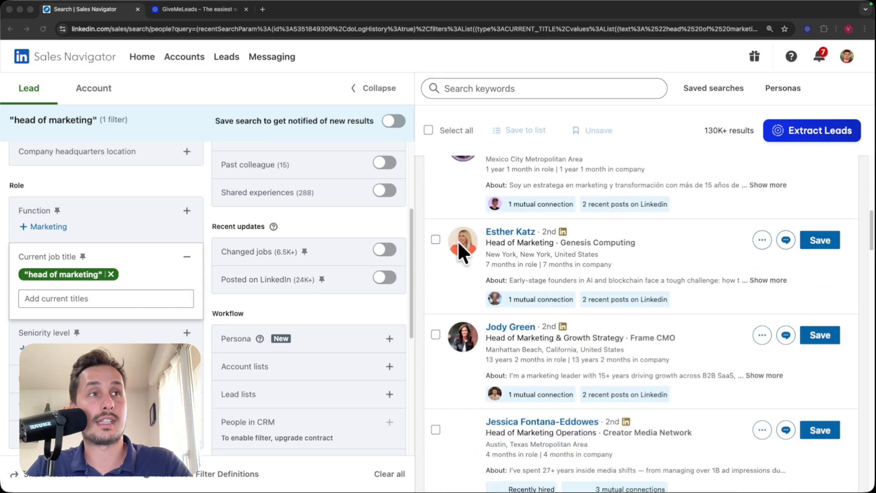
pyautogui.scroll(-5, 511, 240)
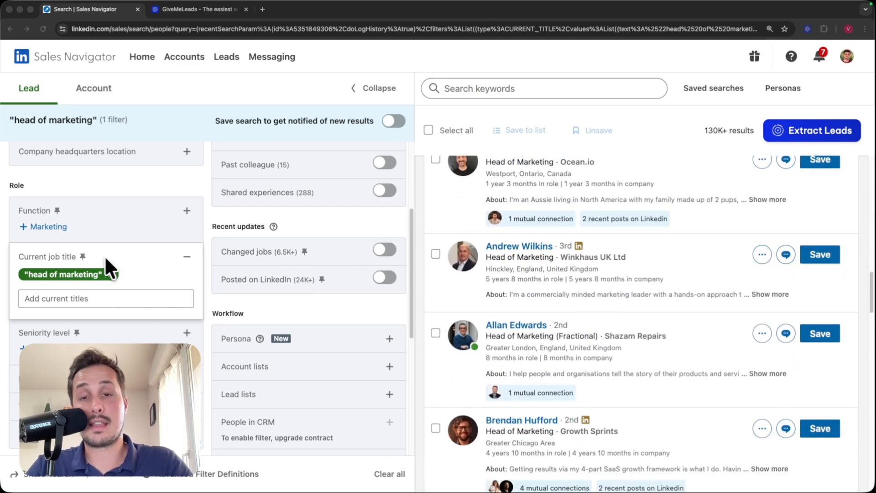
pyautogui.scroll(-6, 642, 263)
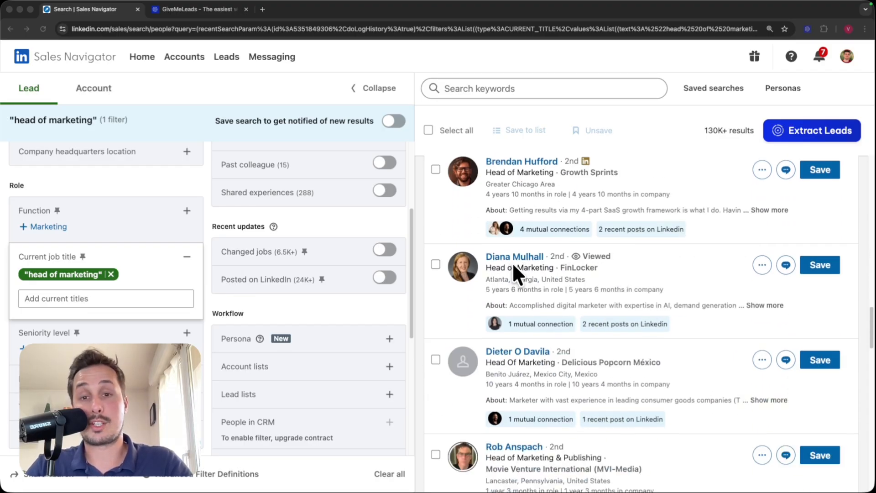
pyautogui.press('super+f')
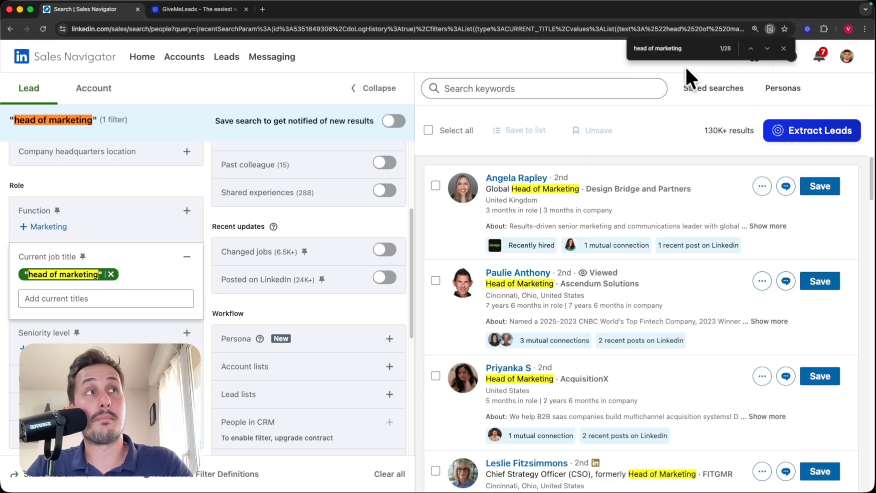
pyautogui.moveTo(682, 48); pyautogui.dragTo(626, 50)
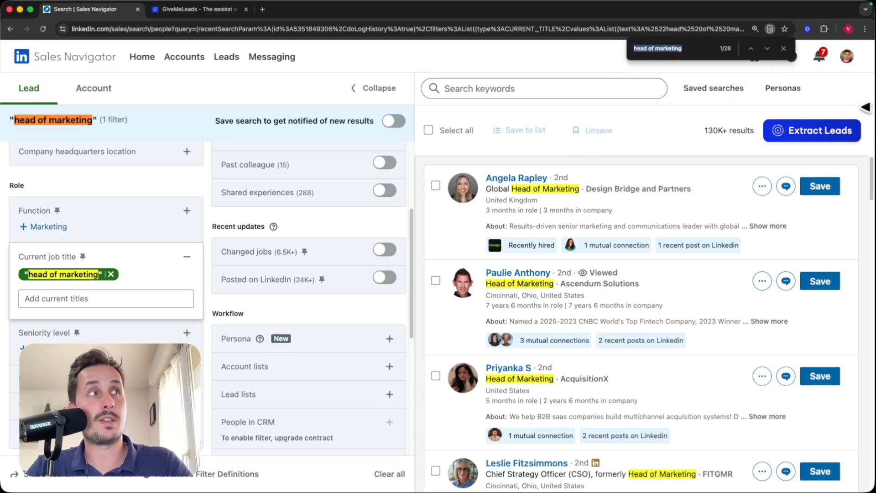
pyautogui.moveTo(869, 190); pyautogui.dragTo(835, 488)
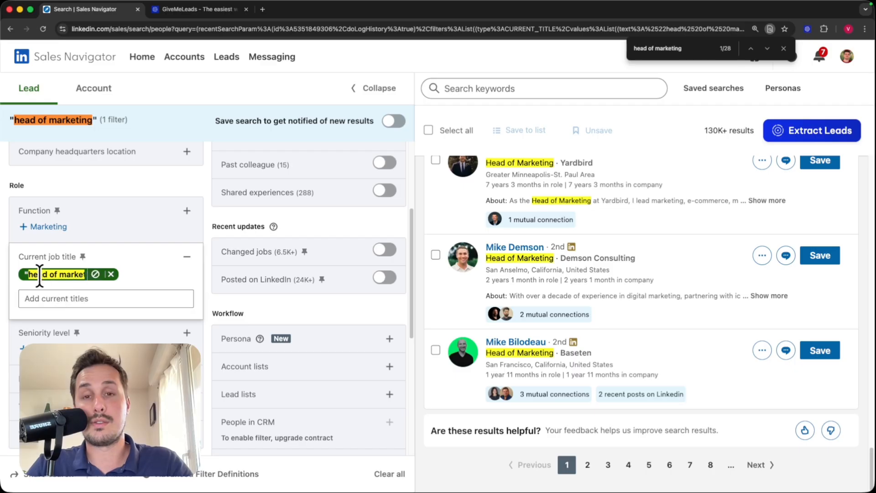
pyautogui.moveTo(43, 273)
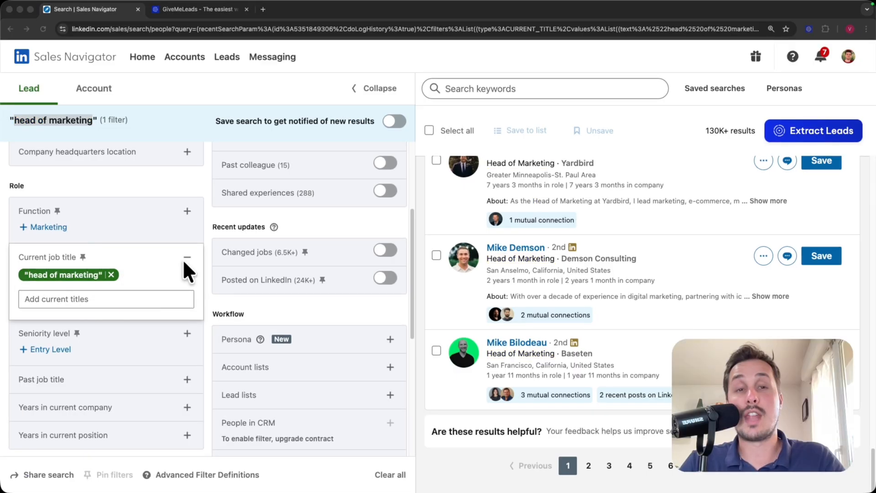
# - Add the exact phrase "head of sales" in quotation marks to the current job title filter and check the matching leads' titles
pyautogui.click(102, 298)
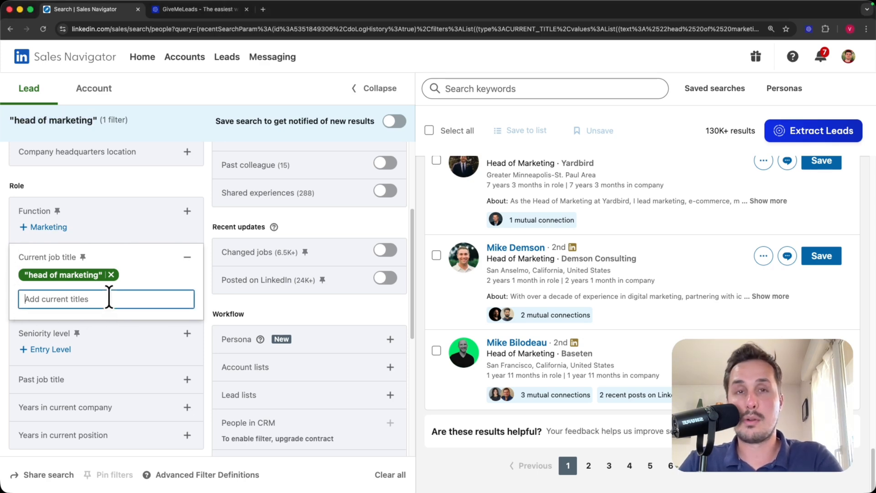
pyautogui.write('"head of sales')
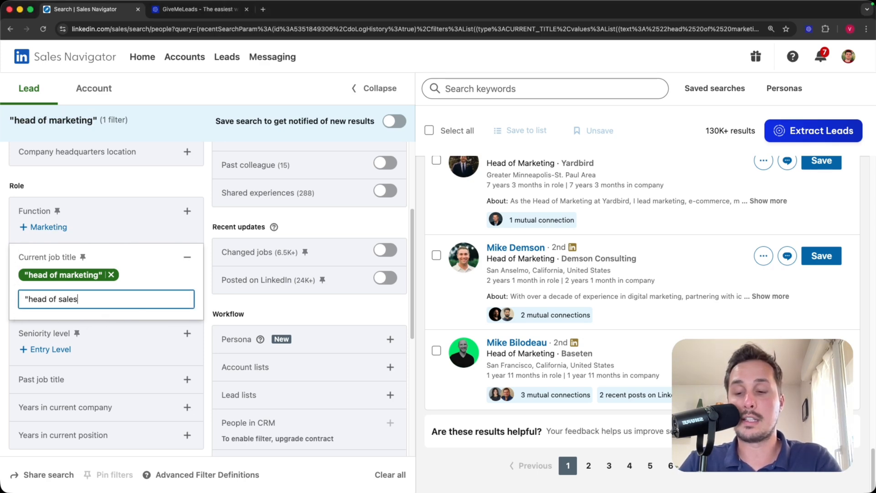
pyautogui.write('"')
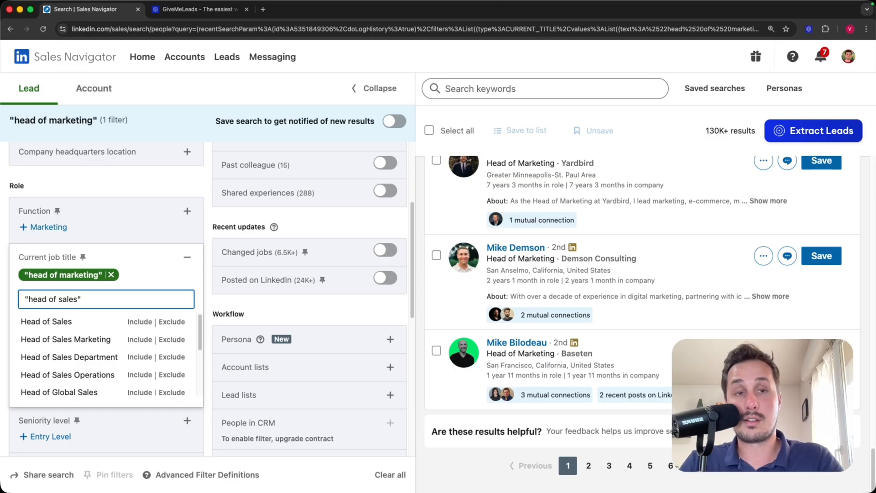
pyautogui.press('Return')
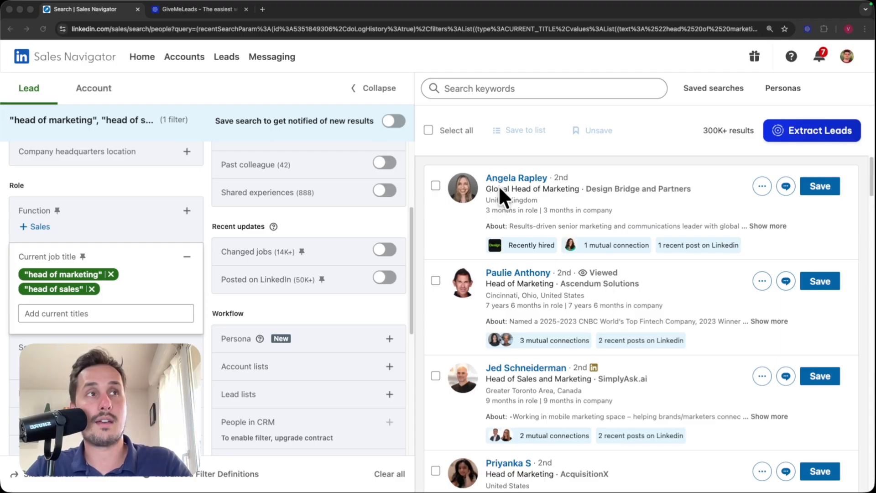
pyautogui.scroll(-3, 574, 193)
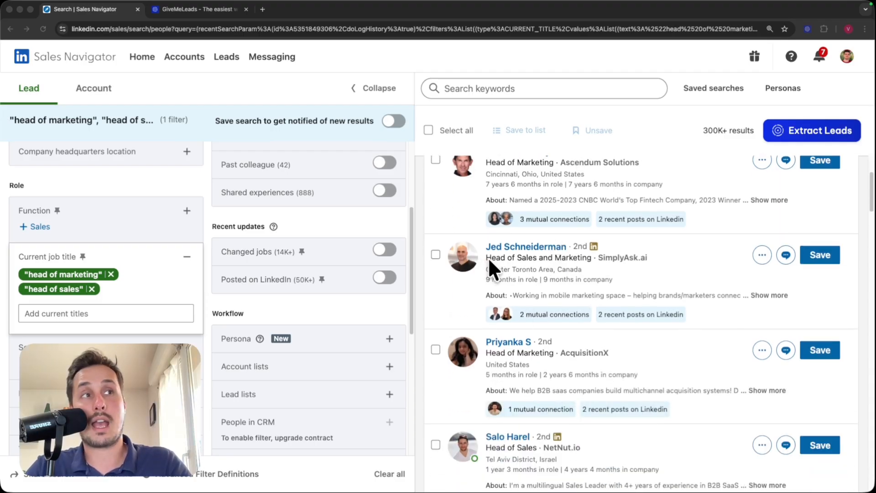
pyautogui.scroll(-3, 535, 257)
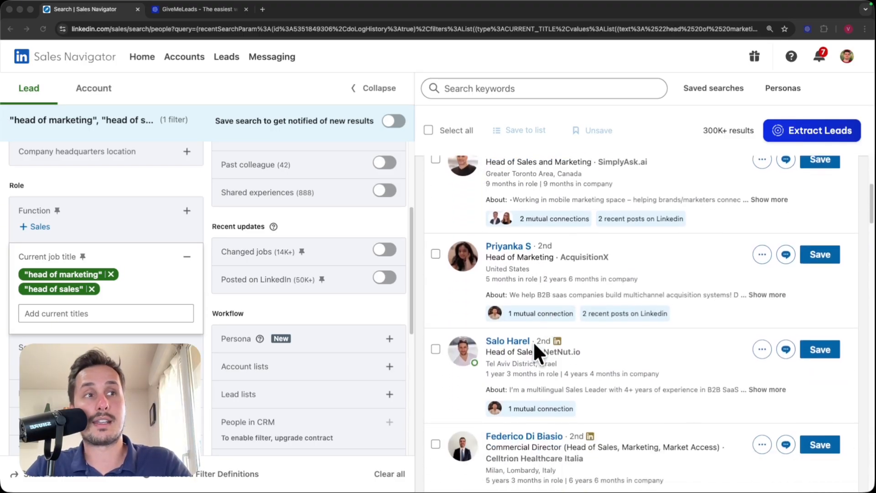
pyautogui.scroll(-3, 552, 340)
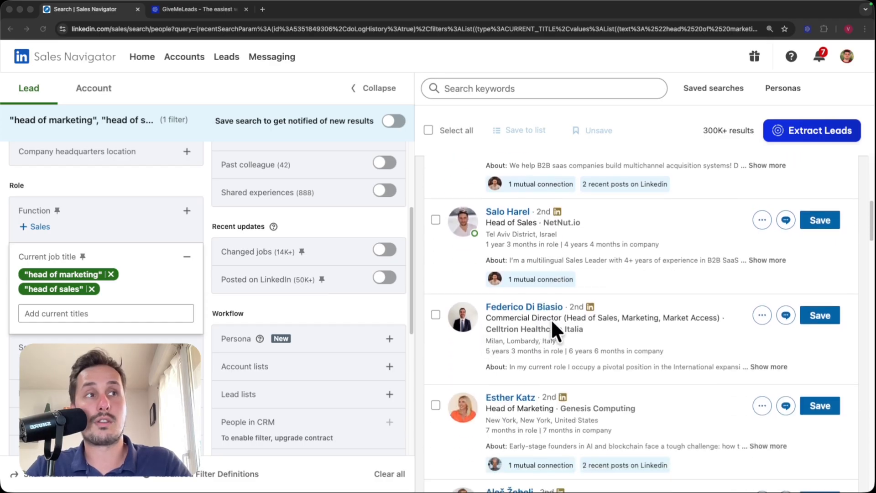
pyautogui.scroll(-2, 527, 357)
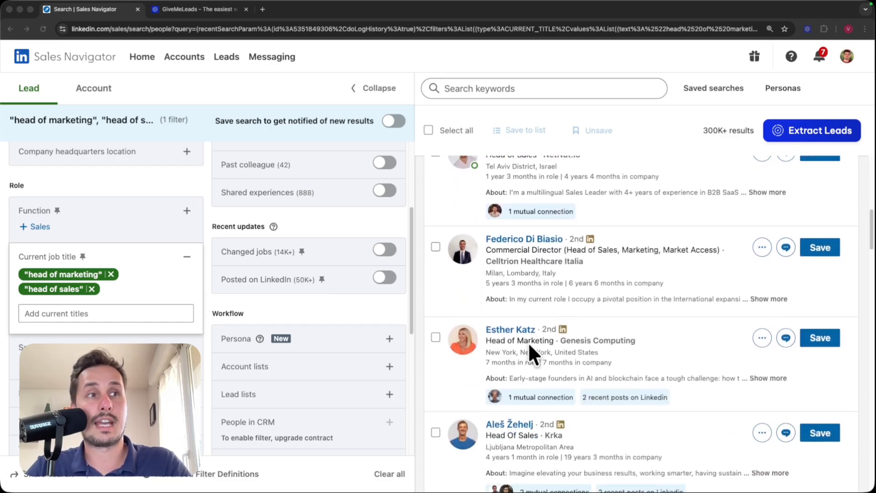
pyautogui.scroll(-4, 527, 342)
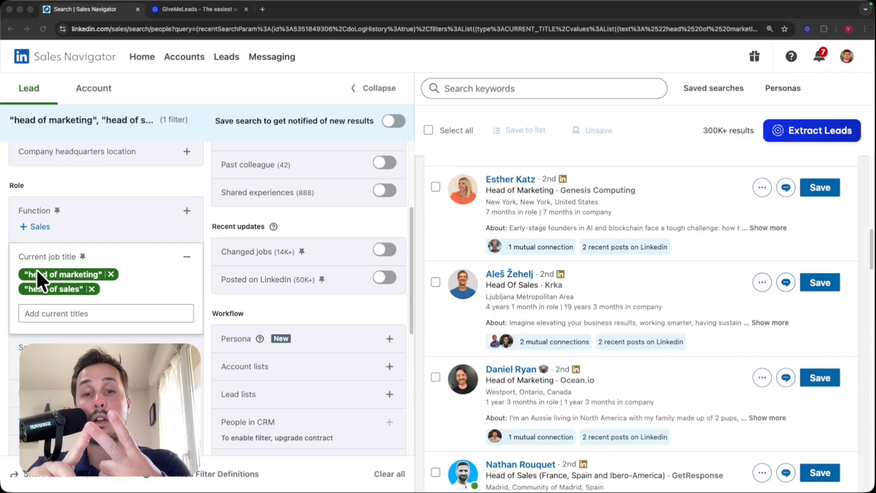
# - Add "CEO" in quotation marks to the current job title filter and look through the matching leads
pyautogui.click(75, 312)
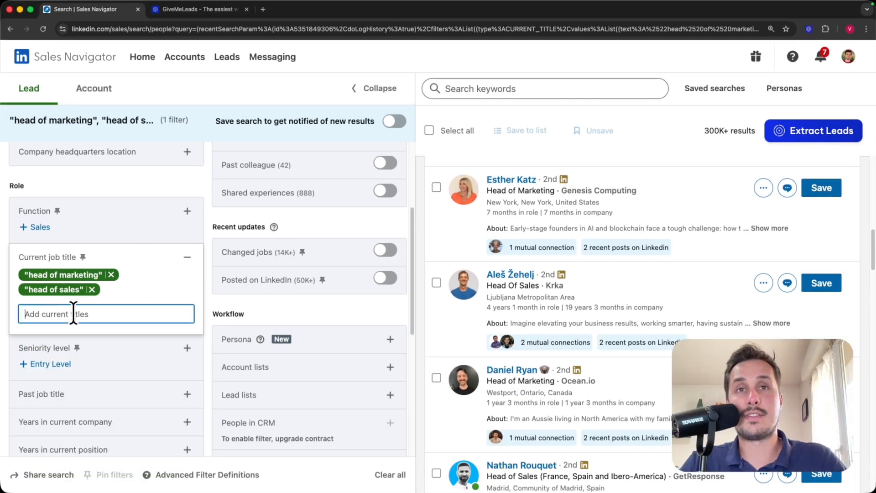
pyautogui.write('"CEO"')
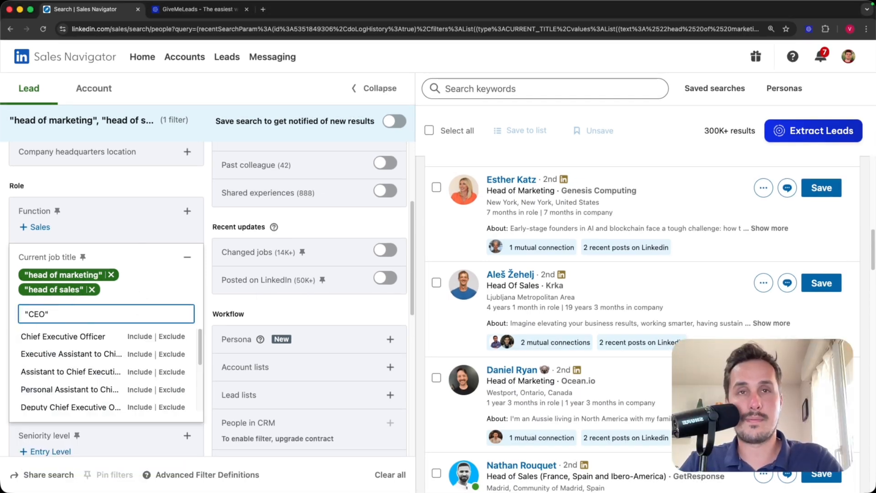
pyautogui.press('Return')
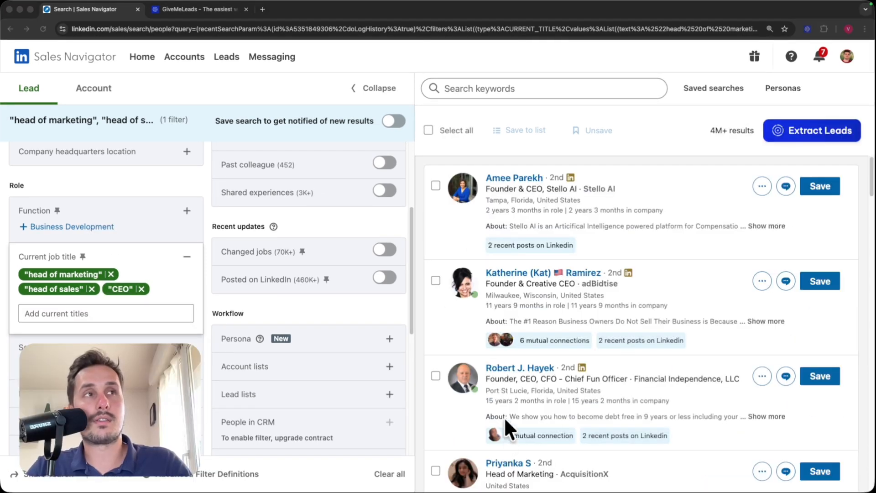
pyautogui.scroll(-7, 556, 188)
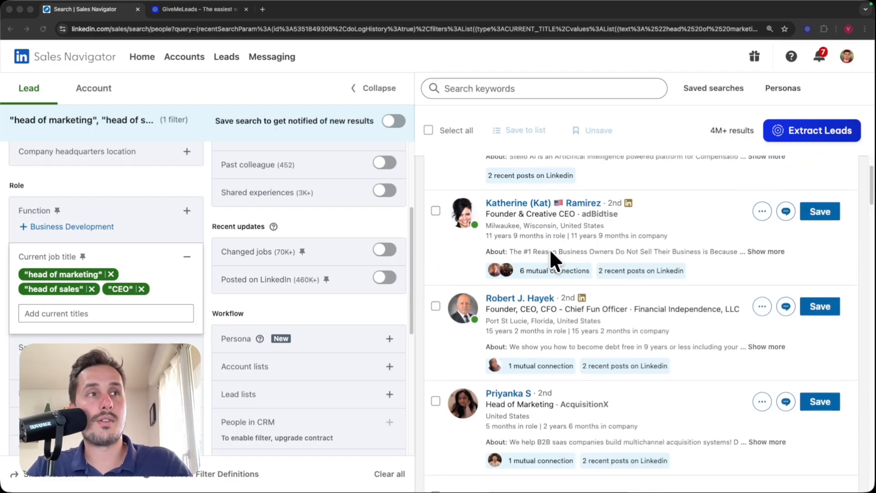
pyautogui.scroll(-10, 505, 245)
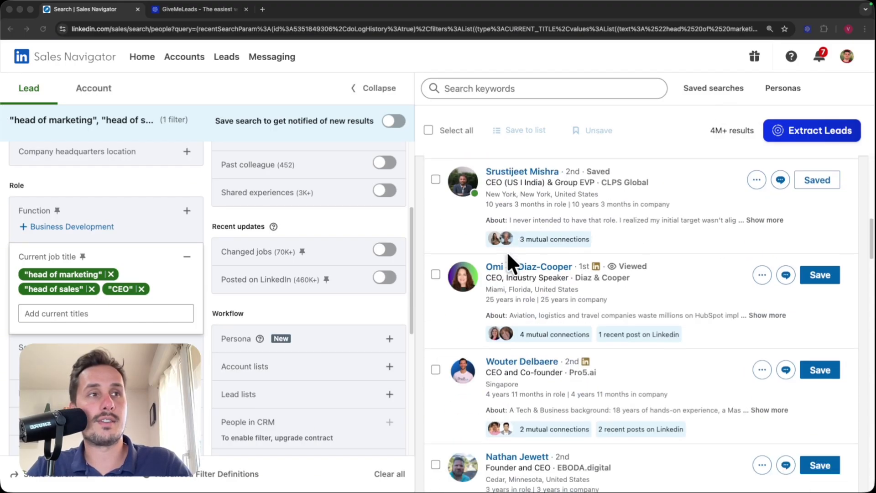
pyautogui.scroll(-9, 523, 204)
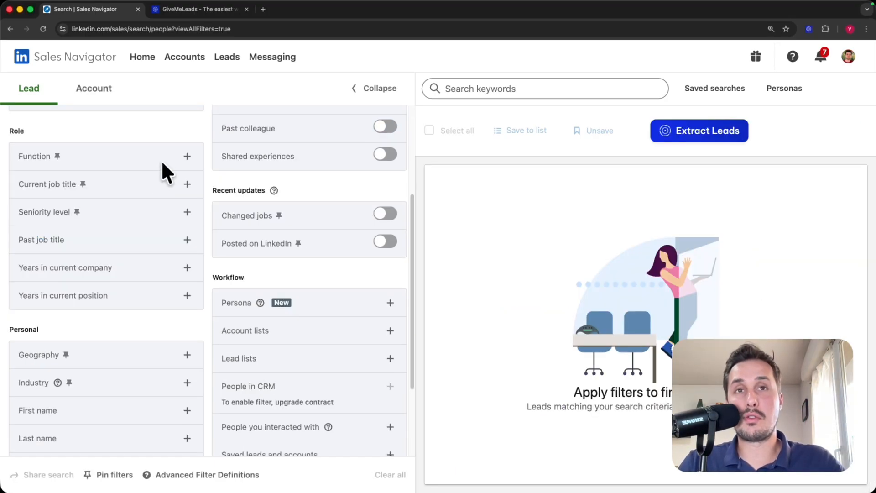
# - Try the geography filter with United States included, look over the leads' locations, and remove that location
pyautogui.scroll(-5, 183, 178)
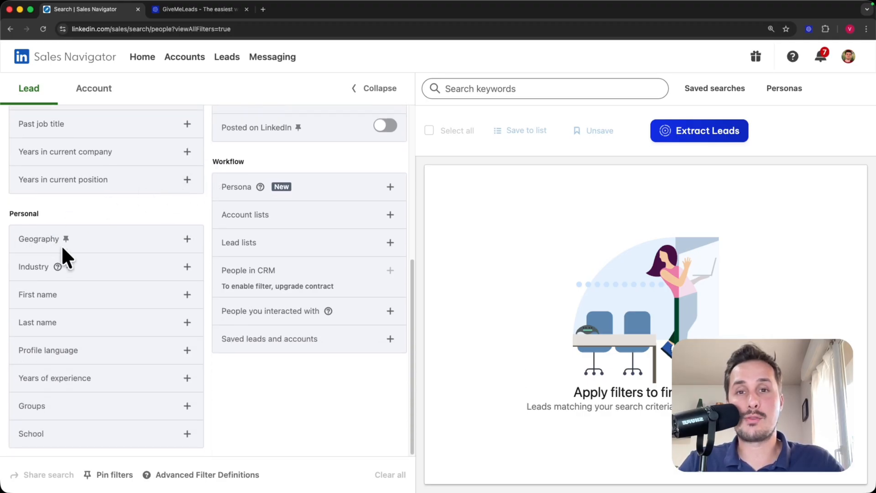
pyautogui.click(66, 246)
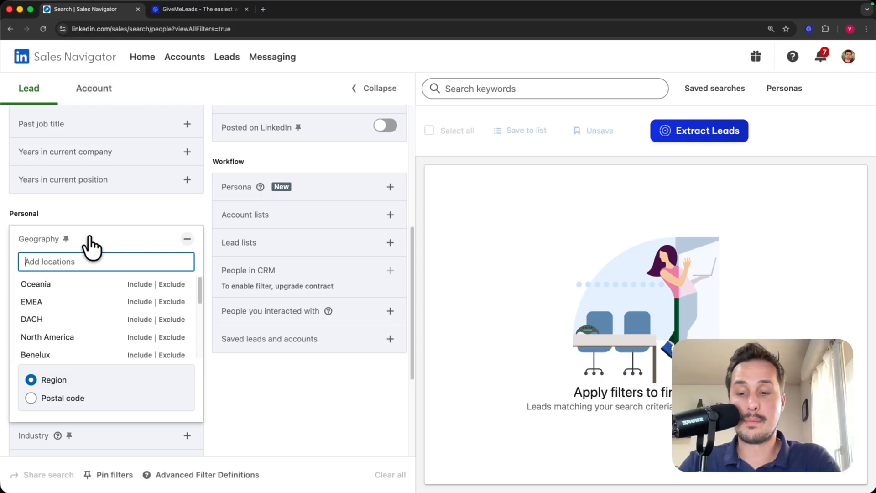
pyautogui.write('us')
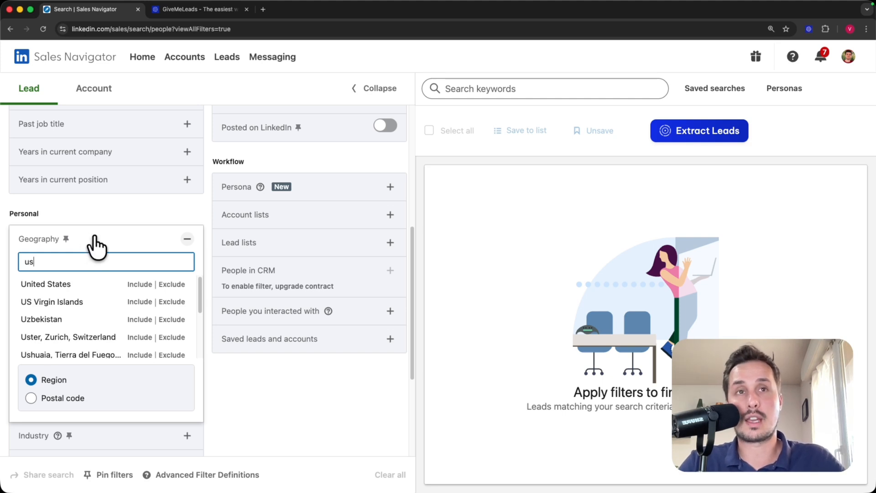
pyautogui.click(140, 285)
pyautogui.scroll(-2, 497, 191)
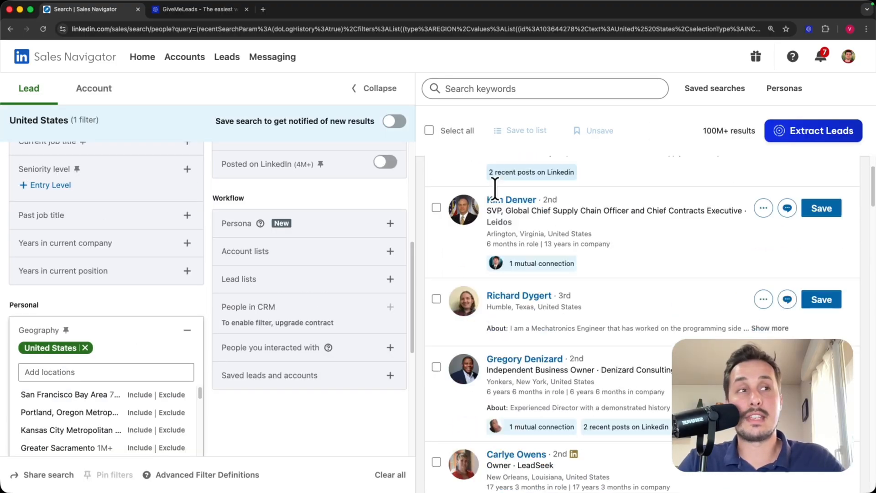
pyautogui.scroll(-6, 534, 226)
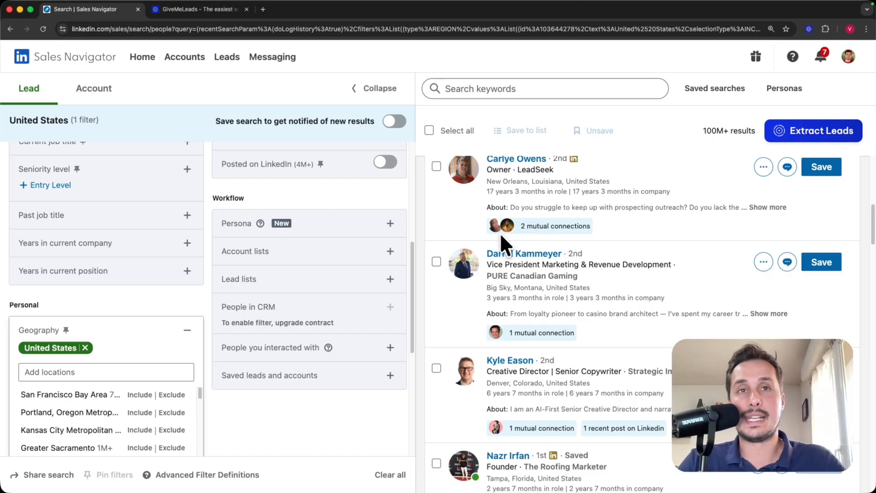
pyautogui.click(86, 348)
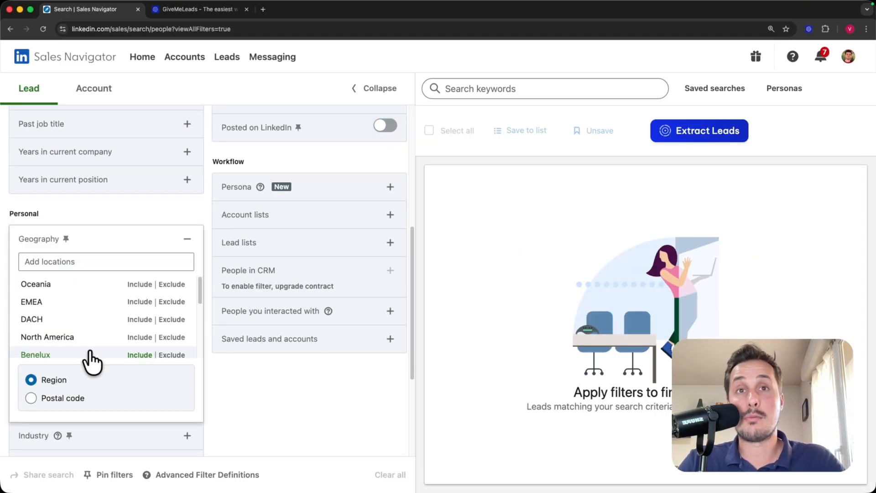
# - Try the geography filter with Paris, Île-de-France, France included, look over the leads, and remove that location
pyautogui.click(66, 261)
pyautogui.write('paris')
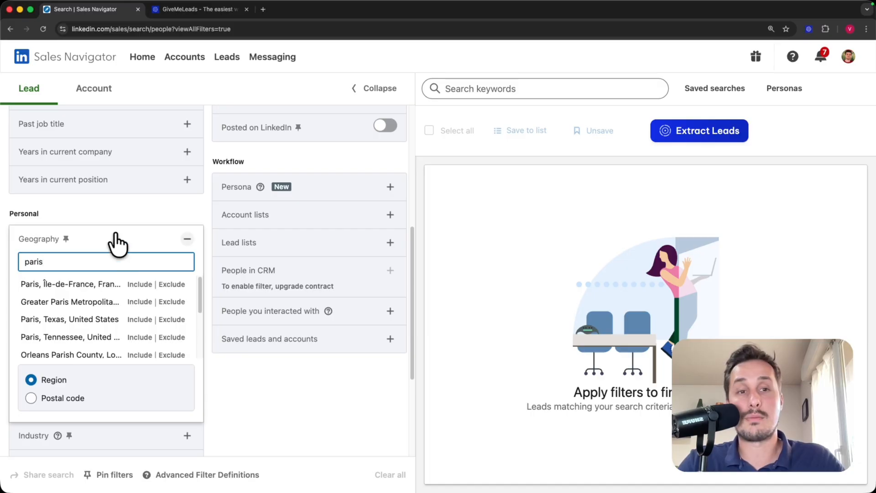
pyautogui.click(138, 286)
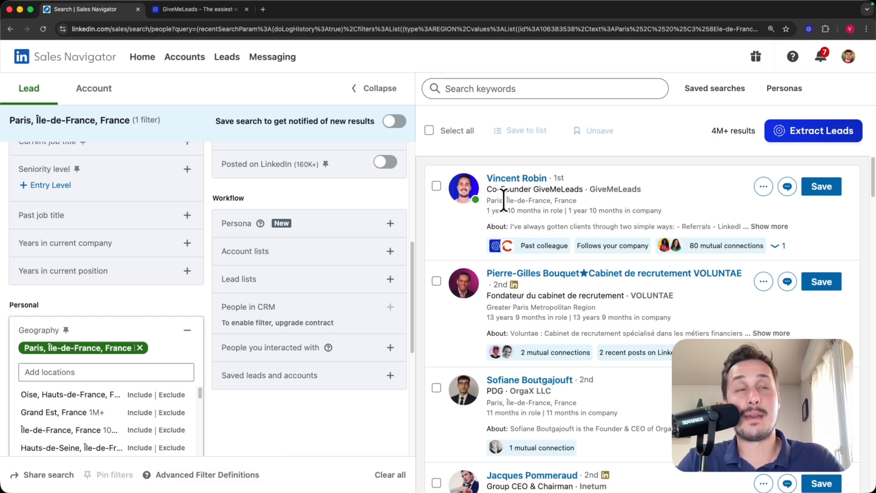
pyautogui.scroll(-8, 485, 303)
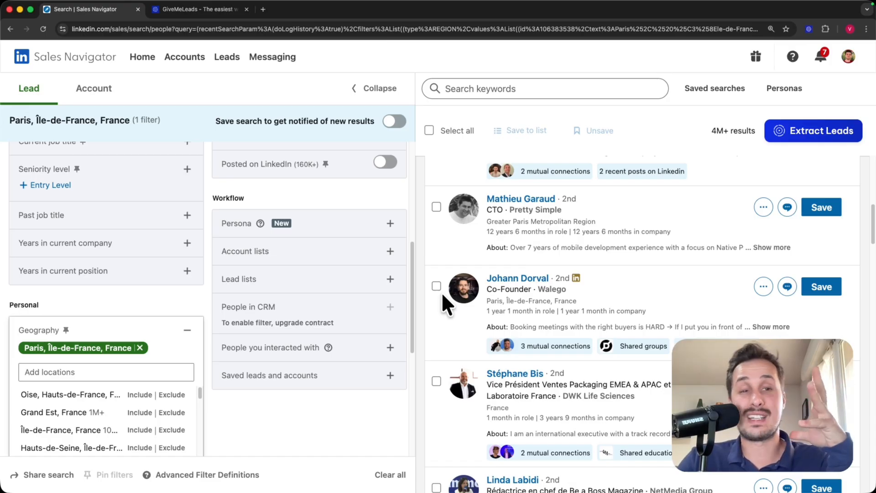
pyautogui.click(140, 347)
# - Include United States in the company headquarters location filter
pyautogui.scroll(2, 140, 338)
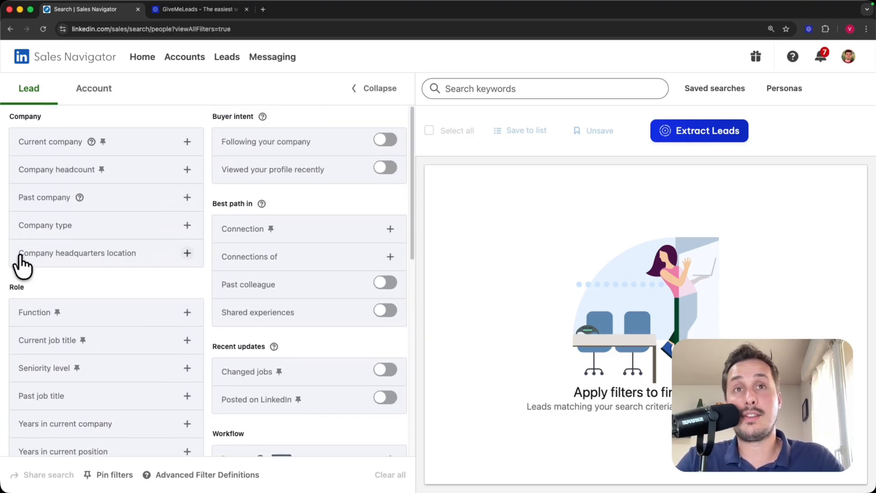
pyautogui.click(186, 253)
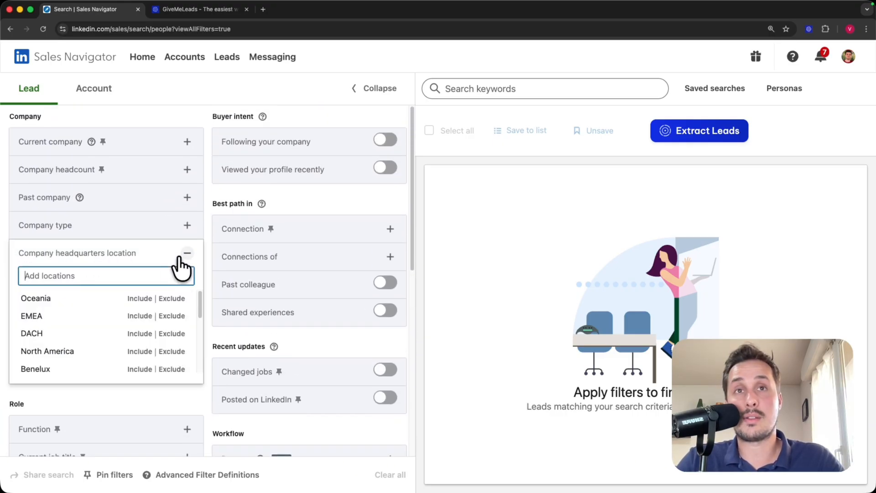
pyautogui.write('us')
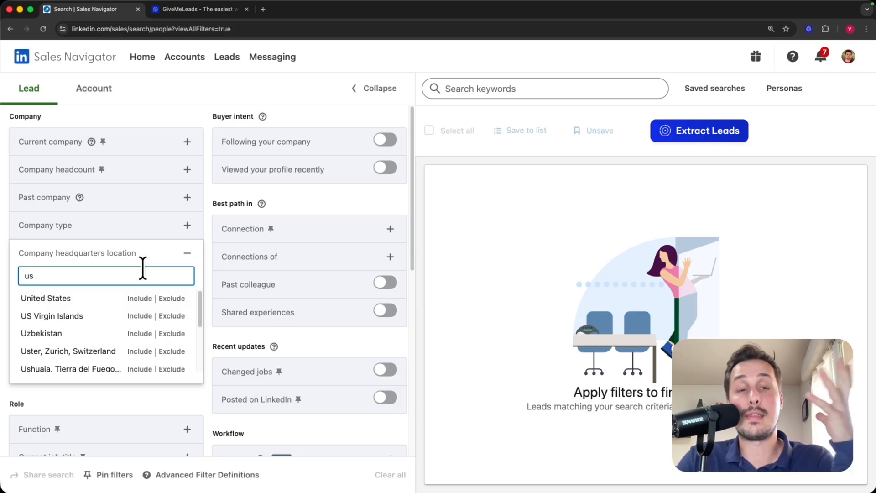
pyautogui.click(132, 299)
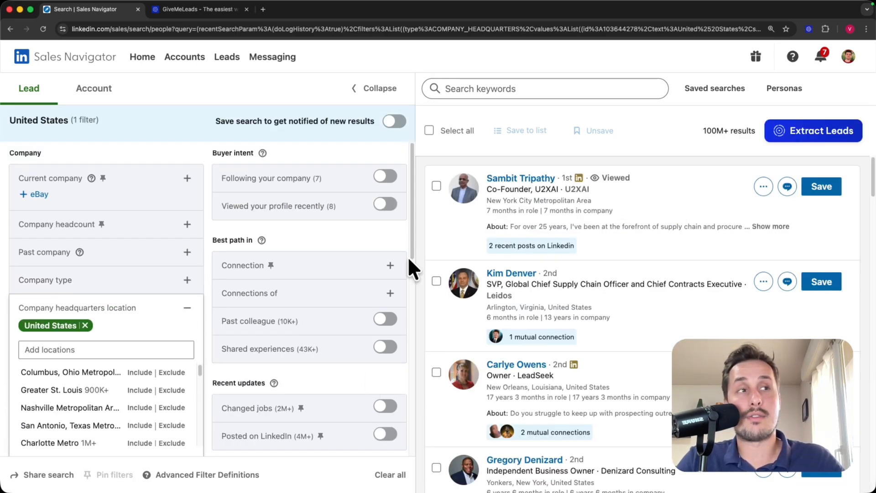
# - Remove United States from the company headquarters location filter
pyautogui.click(85, 325)
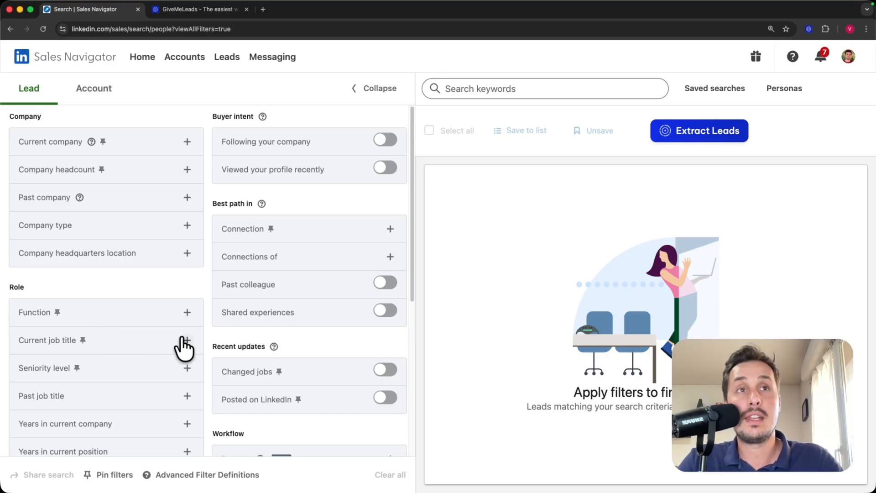
# - Try the connection filter with 1st degree, 2nd degree and 3rd+ degree connections
pyautogui.click(390, 228)
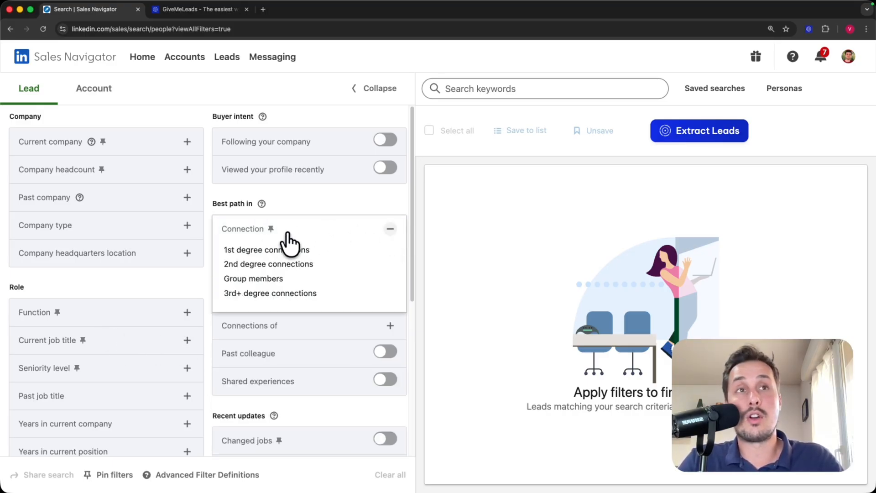
pyautogui.click(262, 249)
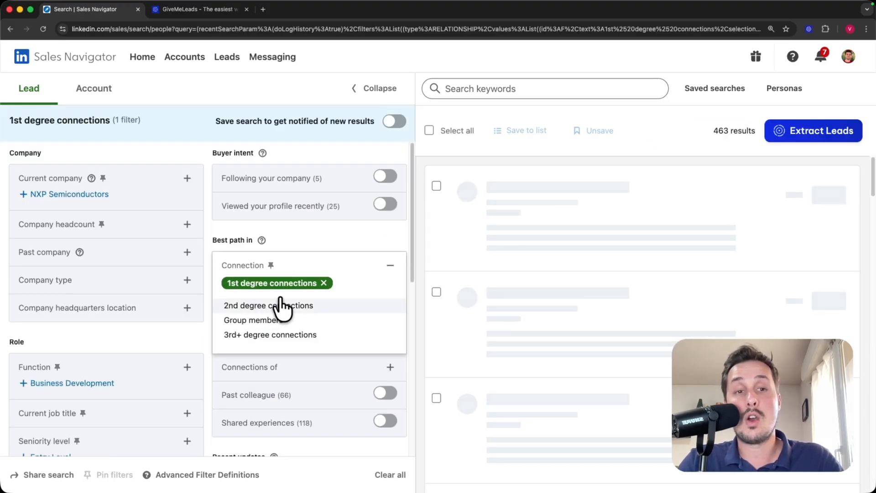
pyautogui.click(324, 284)
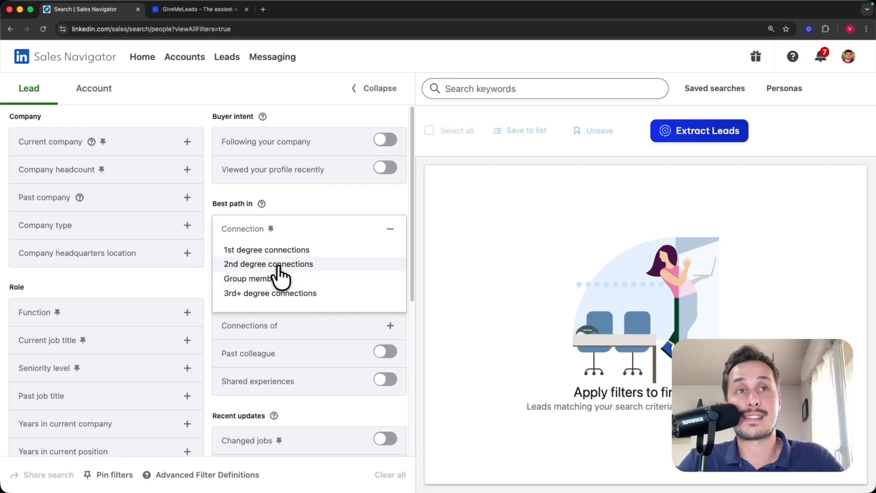
pyautogui.click(254, 264)
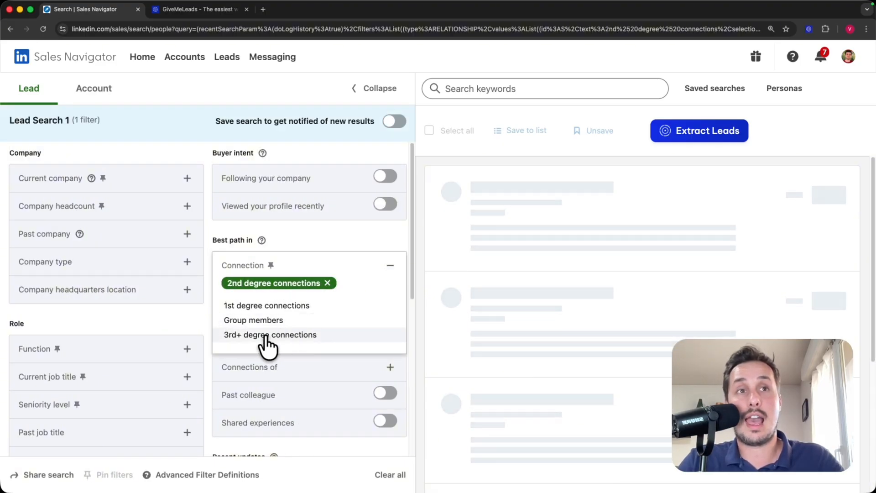
pyautogui.click(294, 335)
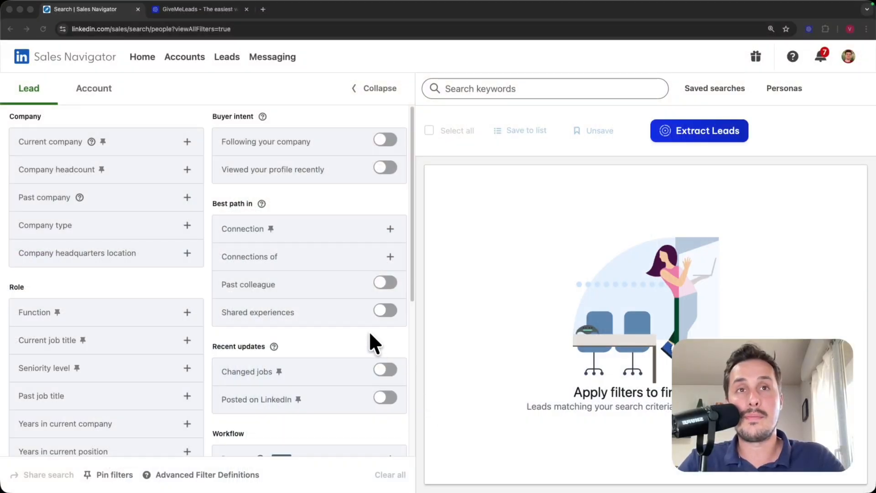
# - Add "head of sales" in quotation marks to the current job title filter
pyautogui.click(187, 339)
pyautogui.write('"head')
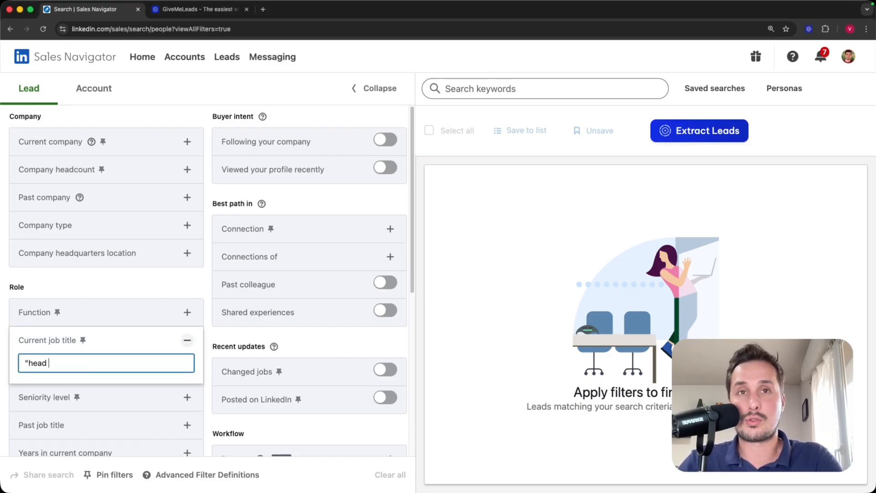
pyautogui.write(' of sales"')
pyautogui.press('Return')
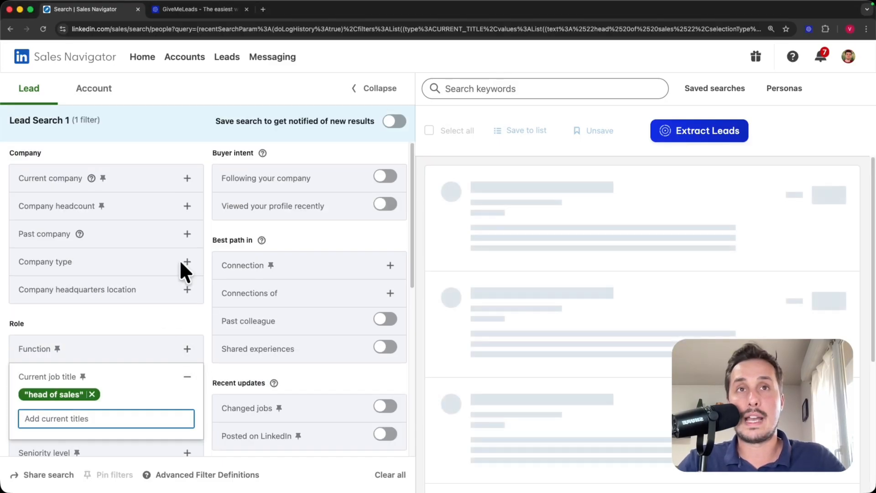
# - Restrict the company headcount to 501-1000 and include Paris, Île-de-France, France in the geography filter
pyautogui.click(187, 206)
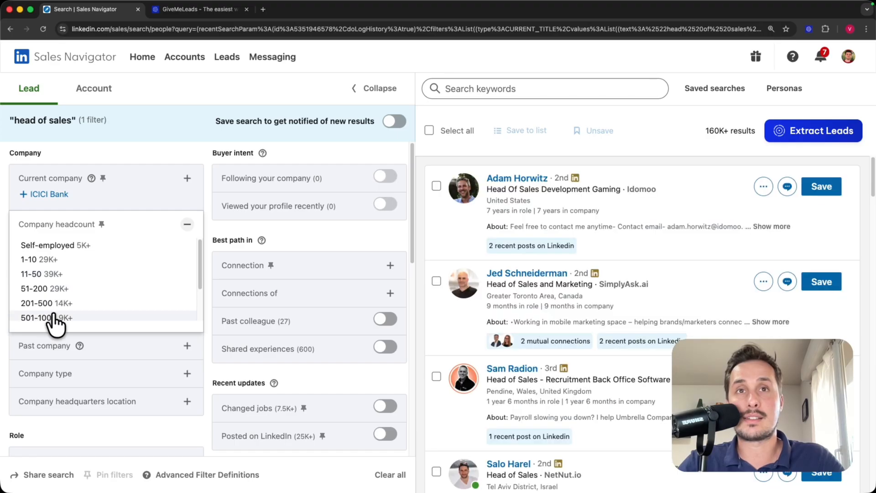
pyautogui.click(54, 317)
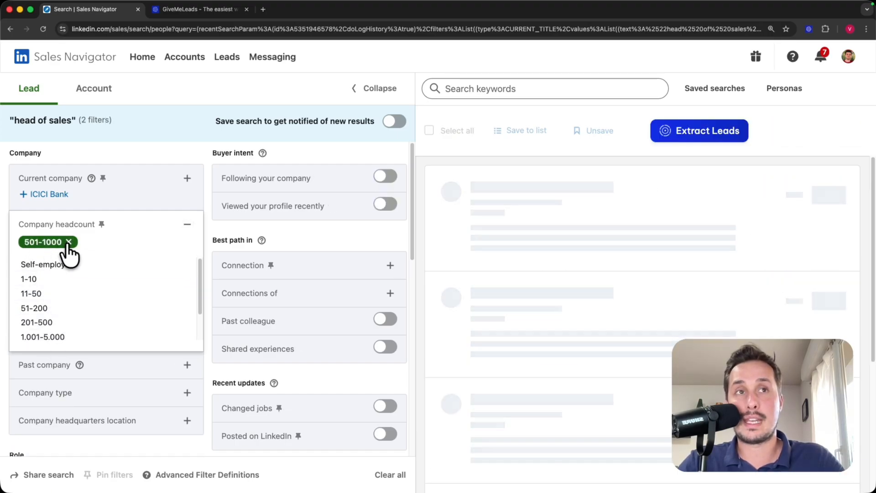
pyautogui.scroll(-4, 137, 328)
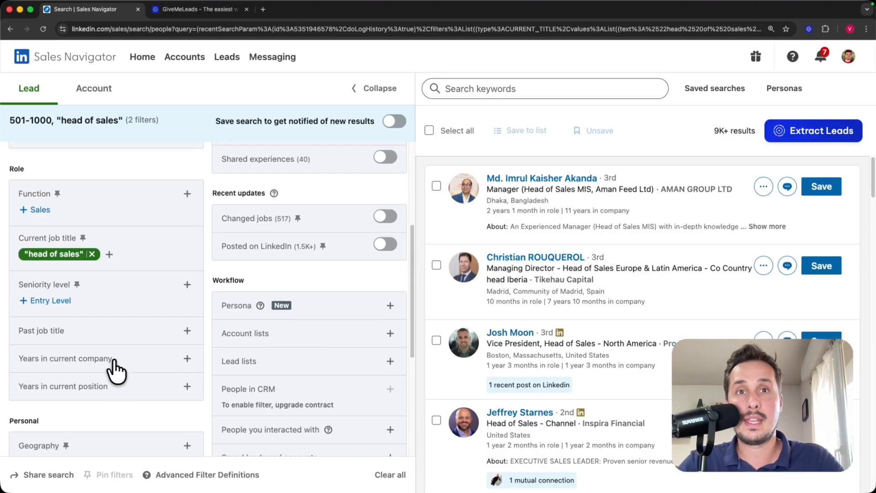
pyautogui.scroll(-3, 116, 368)
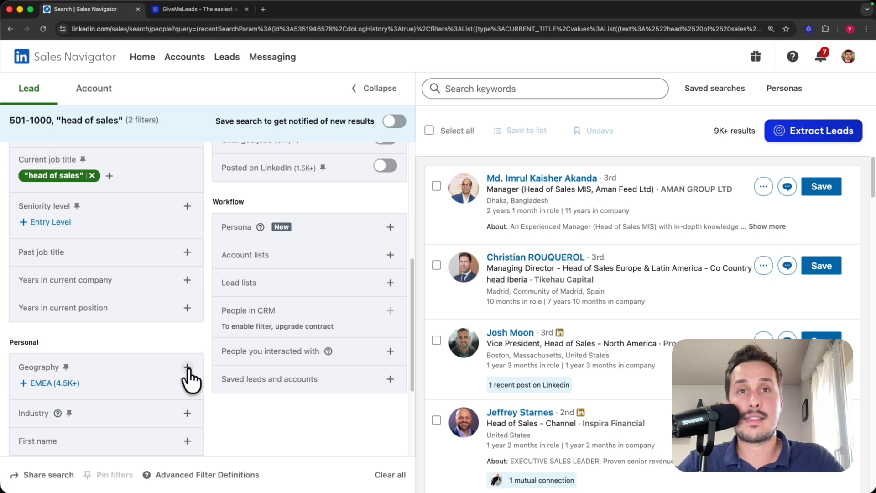
pyautogui.click(187, 368)
pyautogui.write('paris')
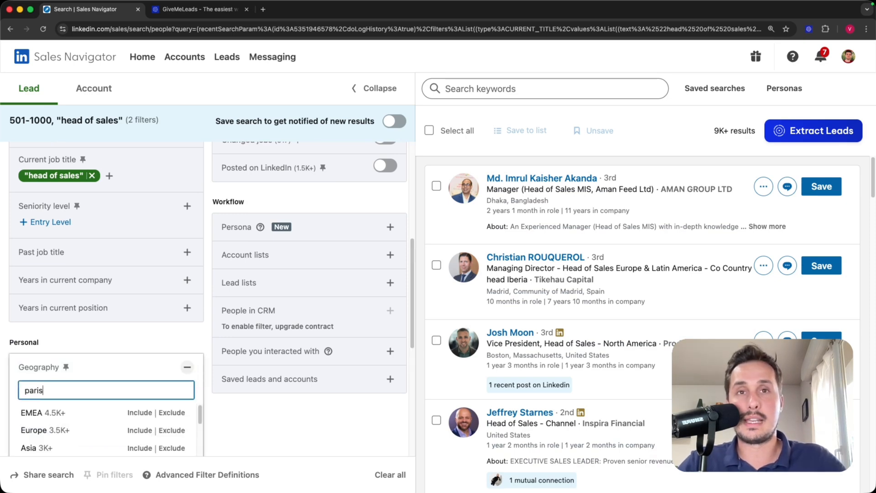
pyautogui.click(140, 414)
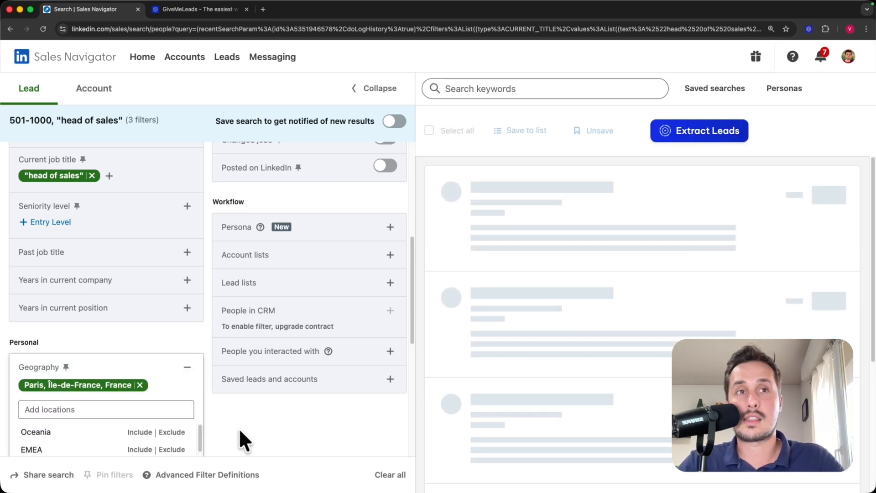
# - Check the filtered lead search and save it so that new results trigger notifications
pyautogui.scroll(5, 248, 433)
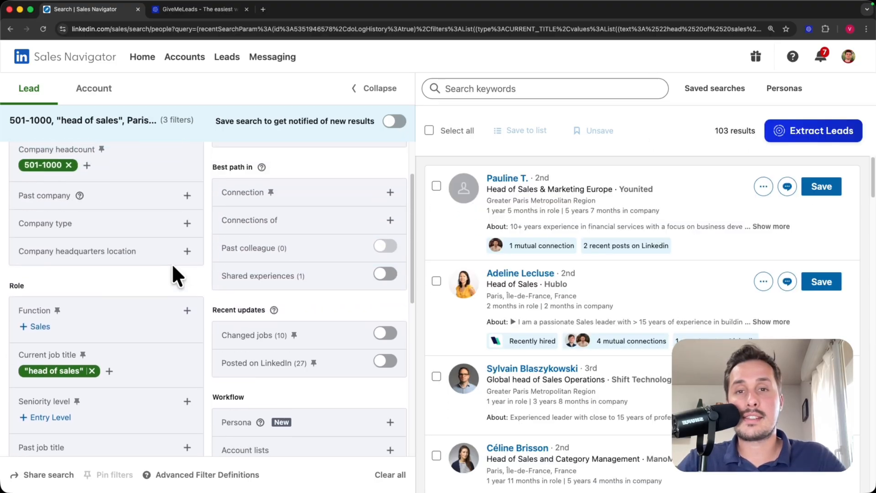
pyautogui.scroll(2, 172, 269)
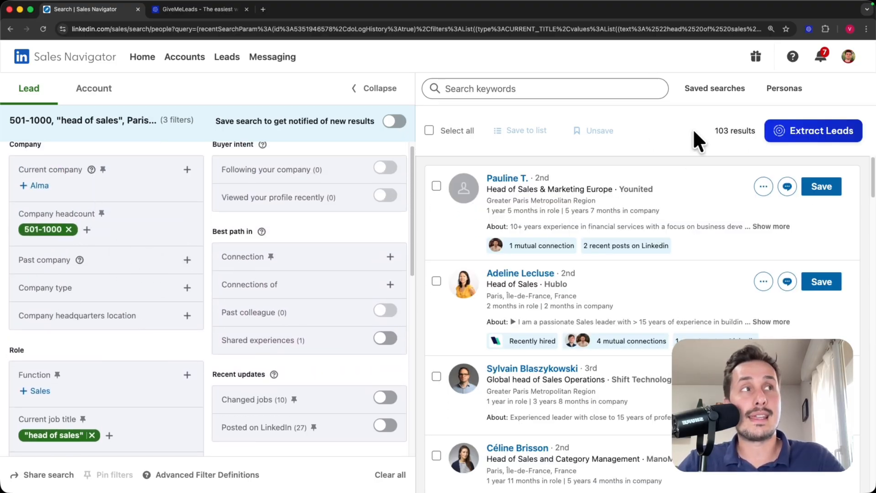
pyautogui.click(670, 145)
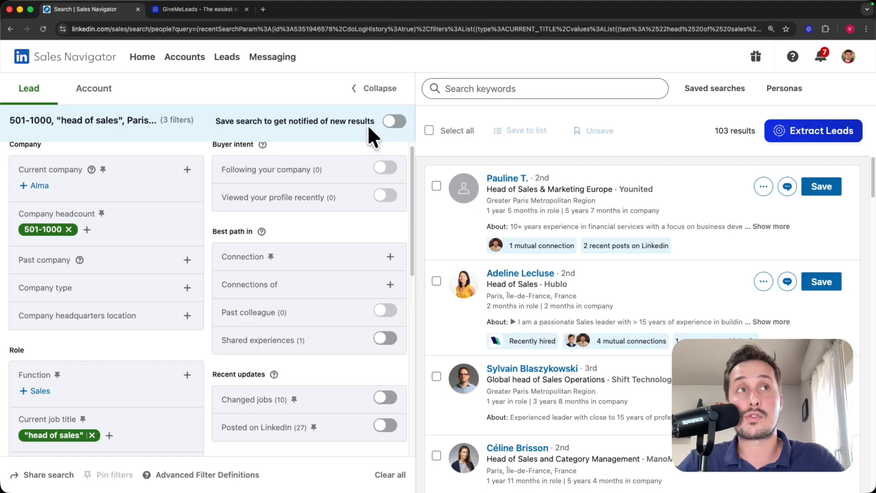
pyautogui.click(395, 124)
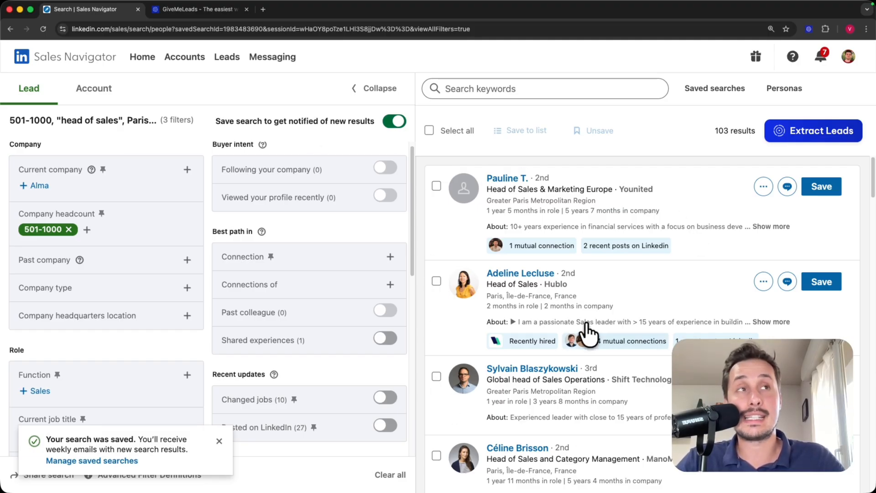
# - Select all leads on the first results page and save them to a new lead list named "Head of Sales - Paris - 501/1000"
pyautogui.click(429, 130)
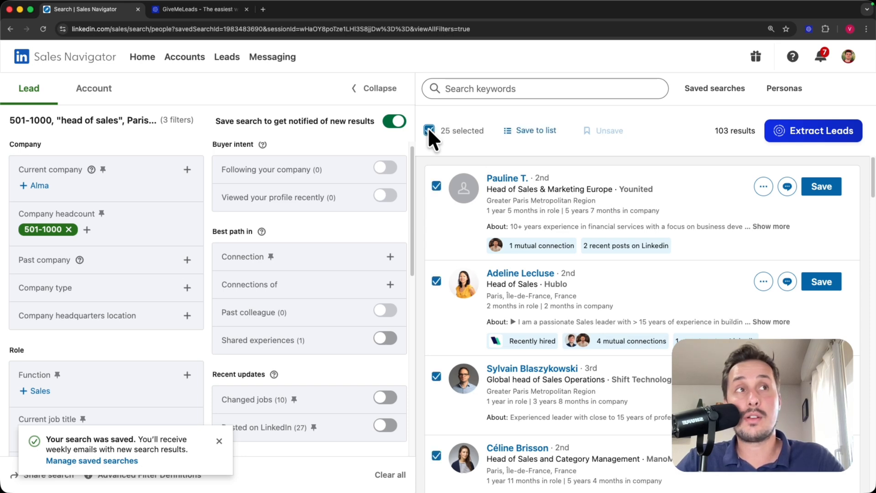
pyautogui.click(524, 133)
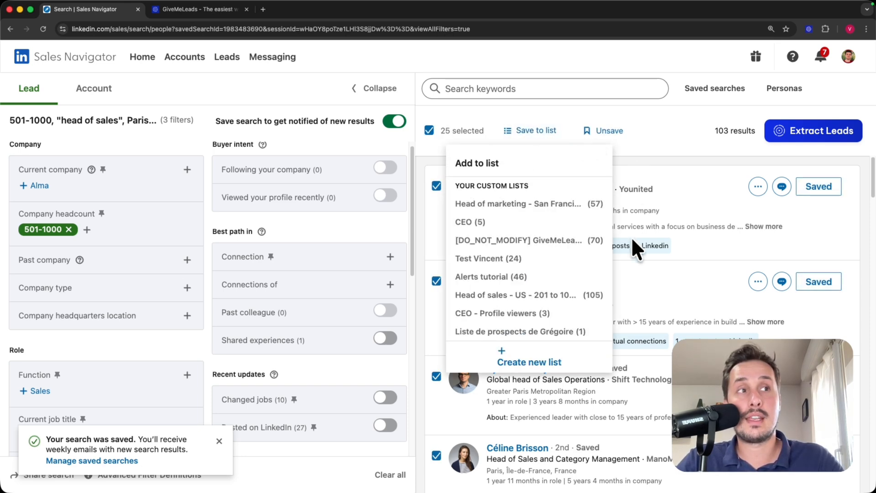
pyautogui.click(536, 362)
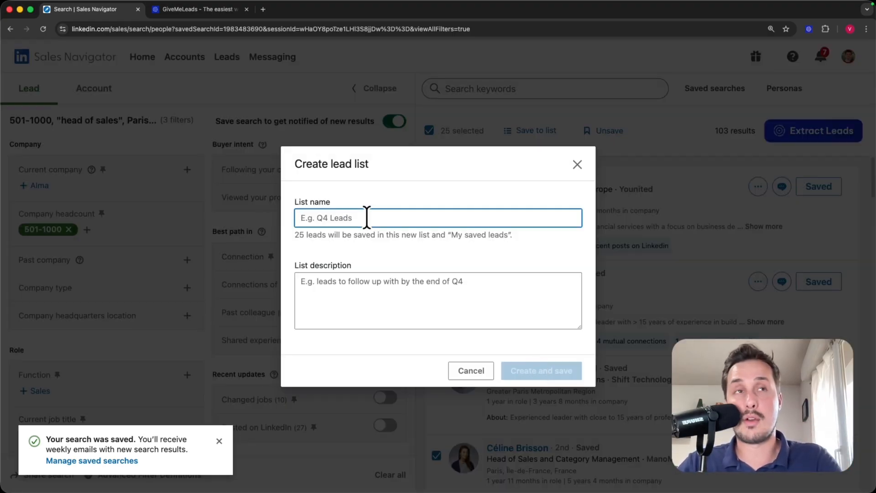
pyautogui.write('Head of Sales - Paris - 501/1000')
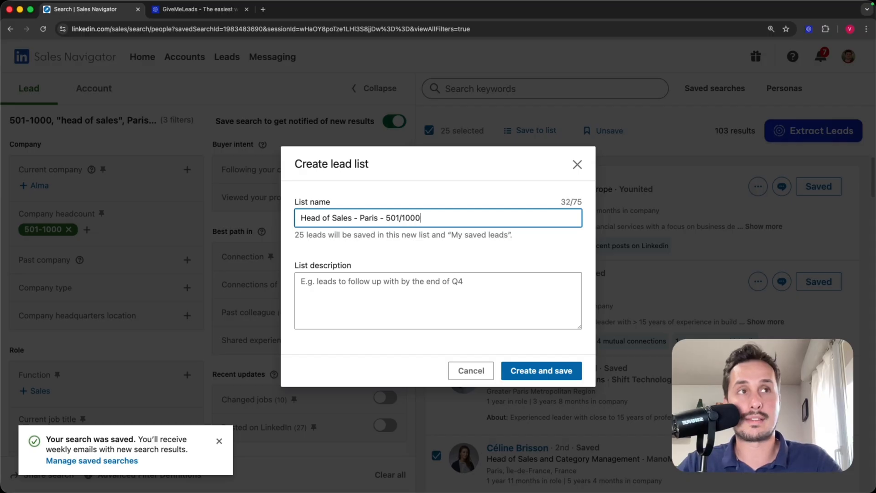
pyautogui.click(539, 371)
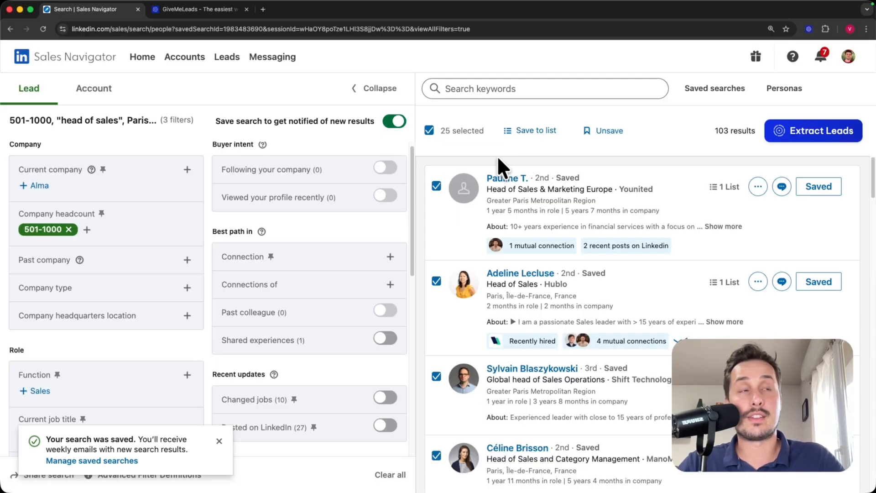
pyautogui.click(728, 189)
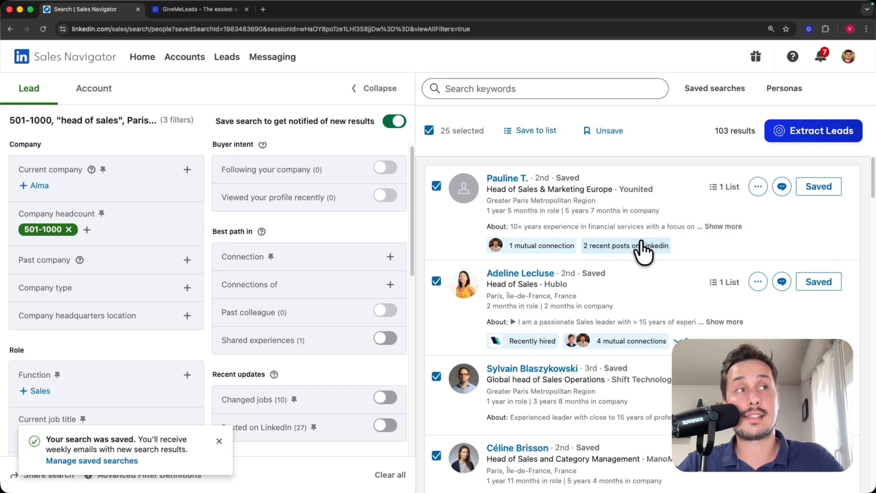
# - Add all leads on the second results page to the "Head of Sales - Paris - 501/1000" list
pyautogui.scroll(-15, 608, 251)
pyautogui.scroll(-10, 612, 273)
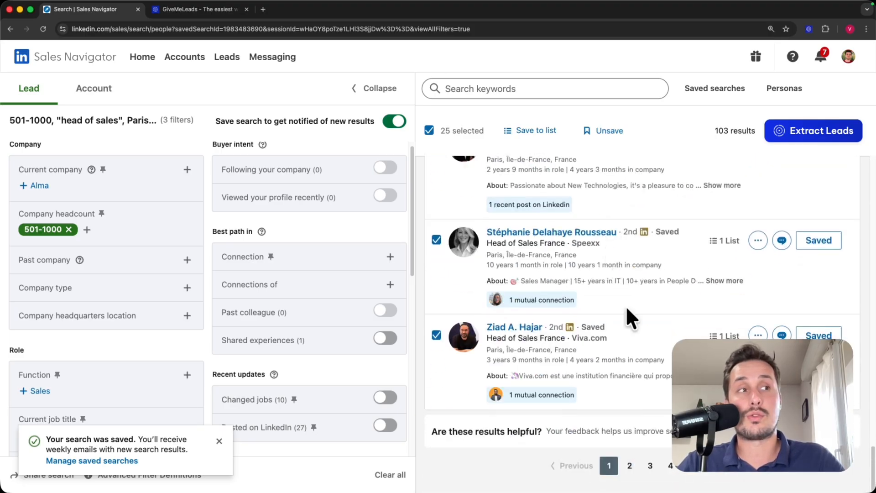
pyautogui.click(611, 465)
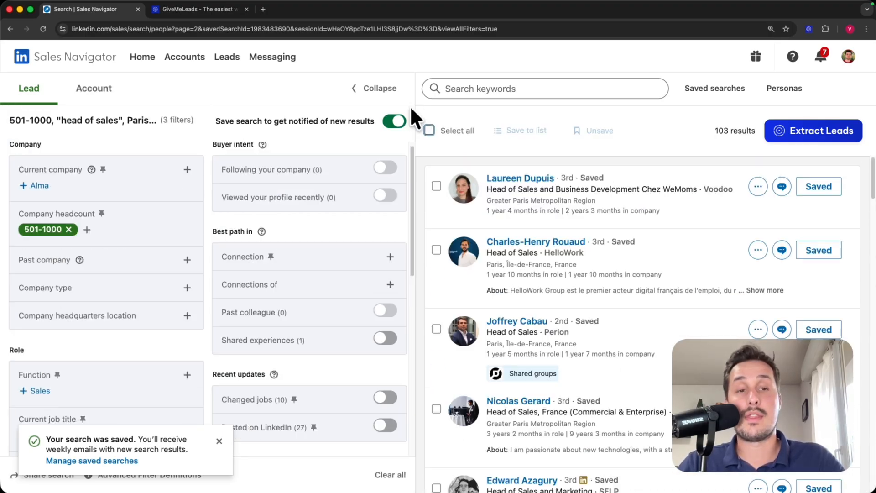
pyautogui.click(429, 130)
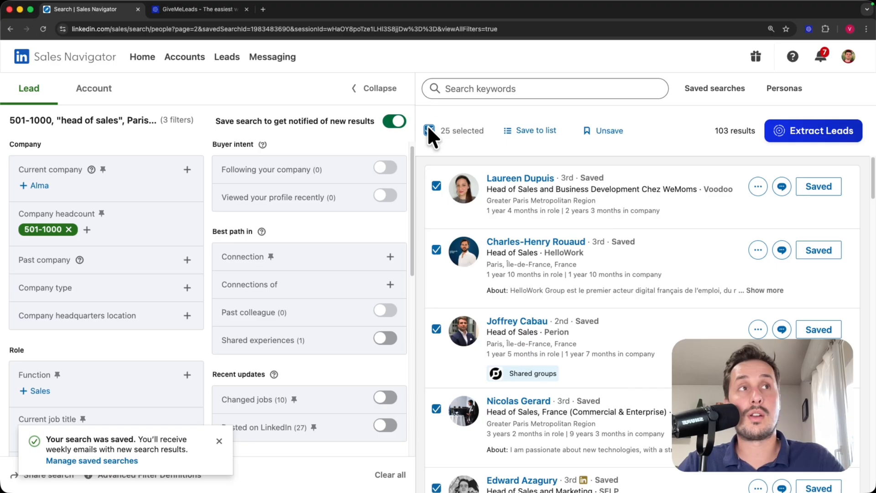
pyautogui.click(528, 131)
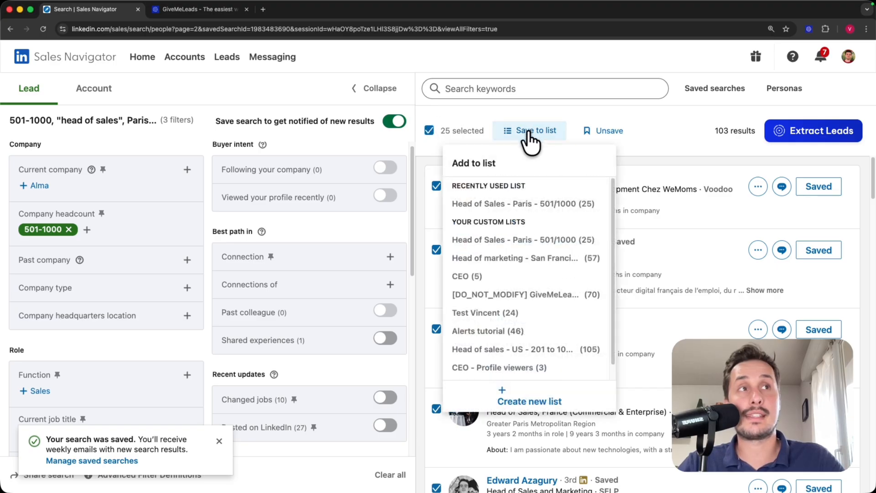
pyautogui.click(538, 205)
pyautogui.click(687, 158)
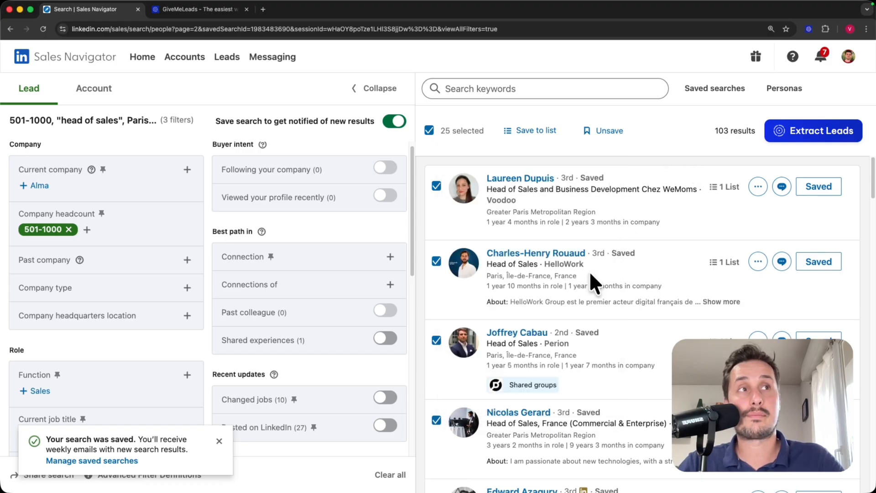
pyautogui.scroll(-20, 589, 272)
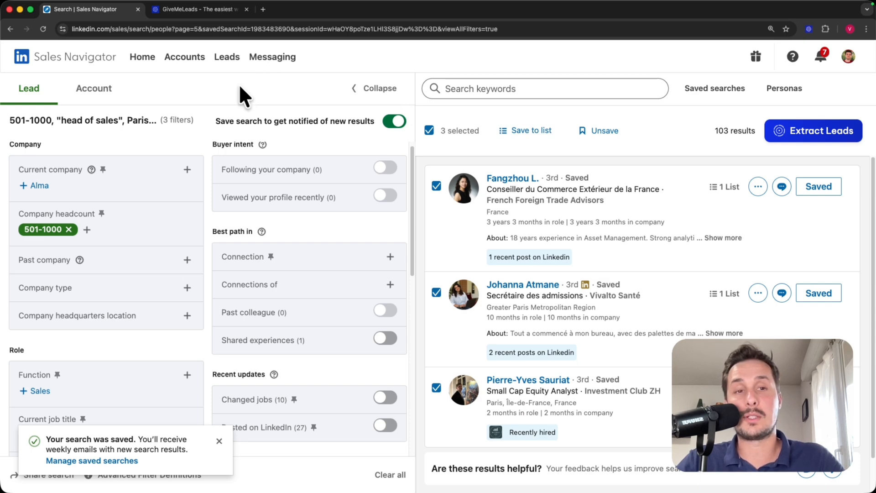
# - Open the "Head of Sales - Paris - 501/1000" lead list and look over its saved leads
pyautogui.click(227, 58)
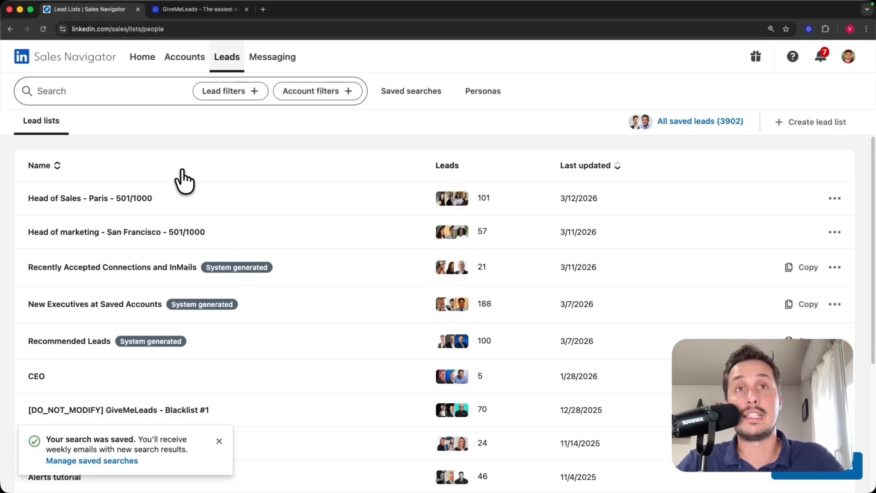
pyautogui.click(76, 198)
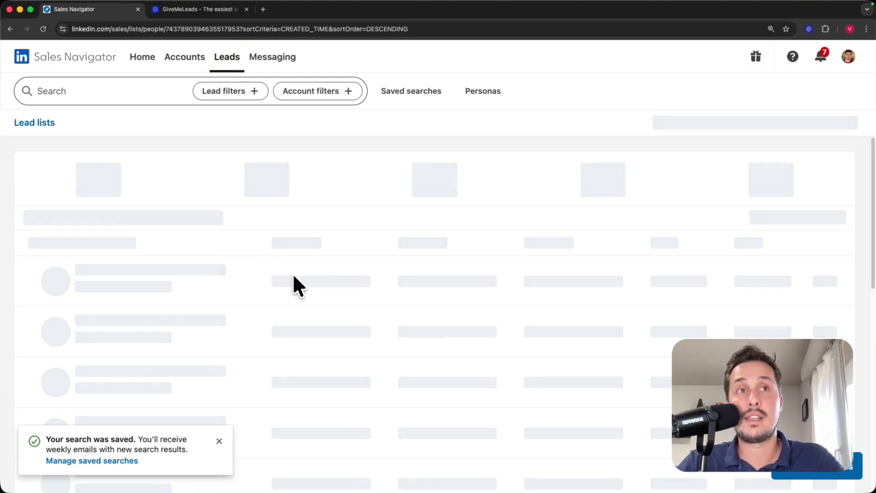
pyautogui.scroll(-4, 275, 307)
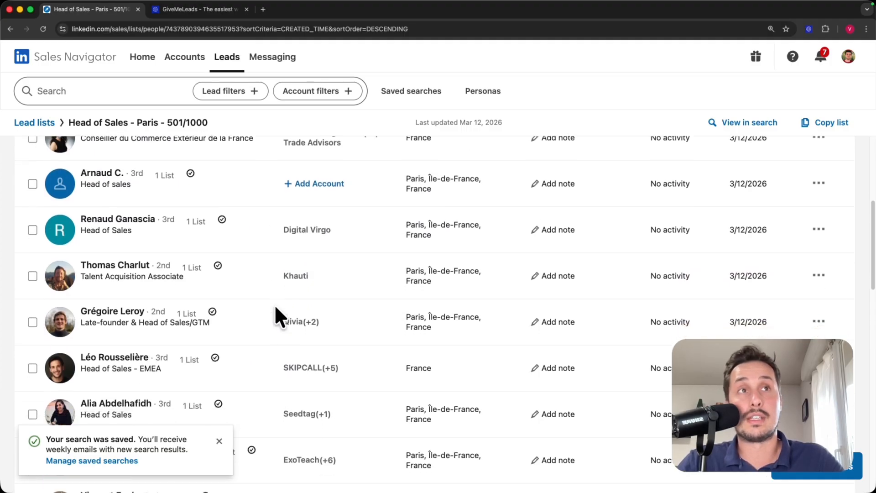
pyautogui.scroll(5, 274, 305)
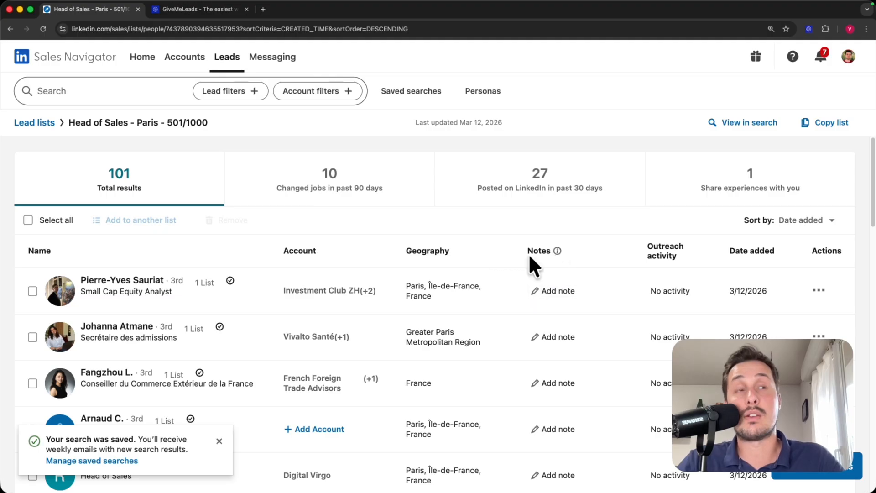
# - Add the note "Need to follow-up" to the first lead in the list and close the notes
pyautogui.click(556, 291)
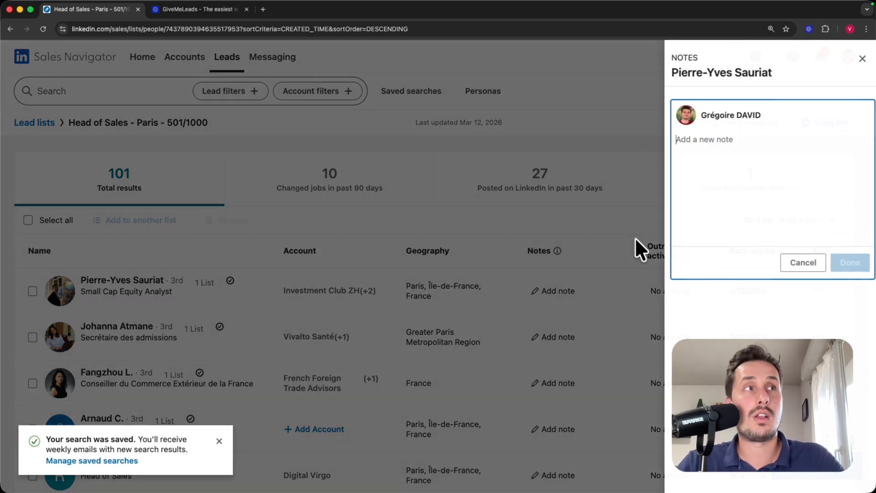
pyautogui.write('Need ')
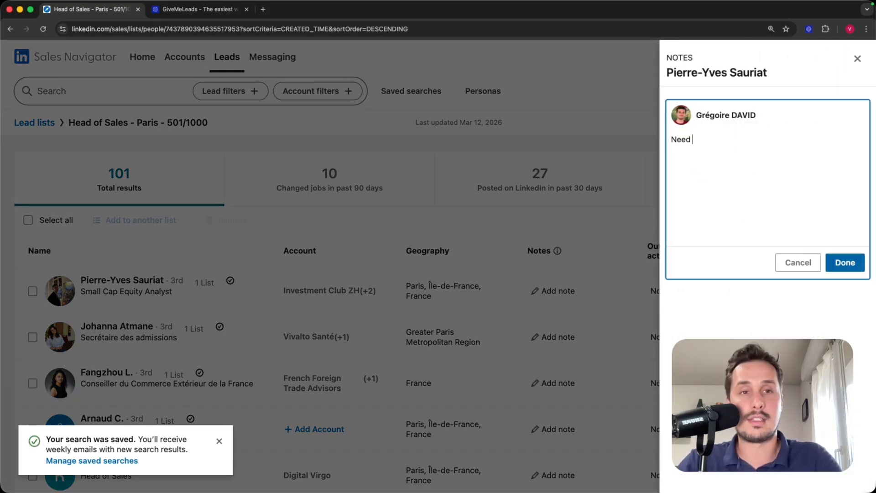
pyautogui.write('to follow-up')
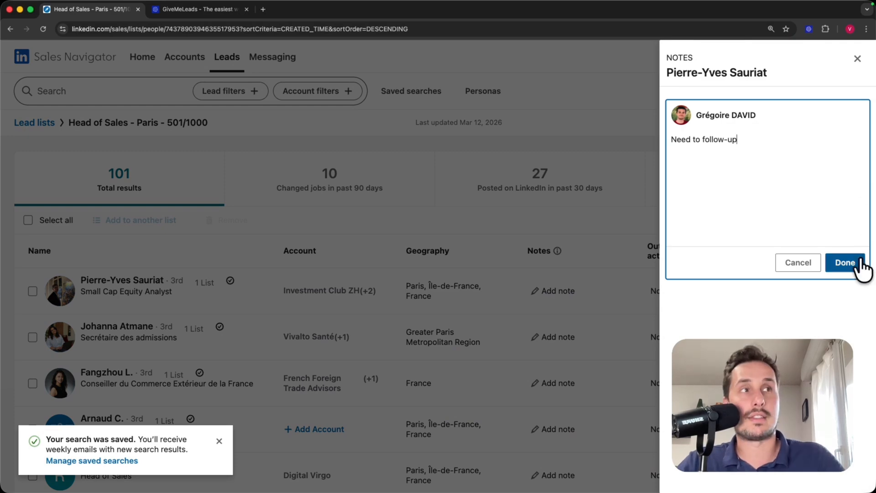
pyautogui.click(846, 265)
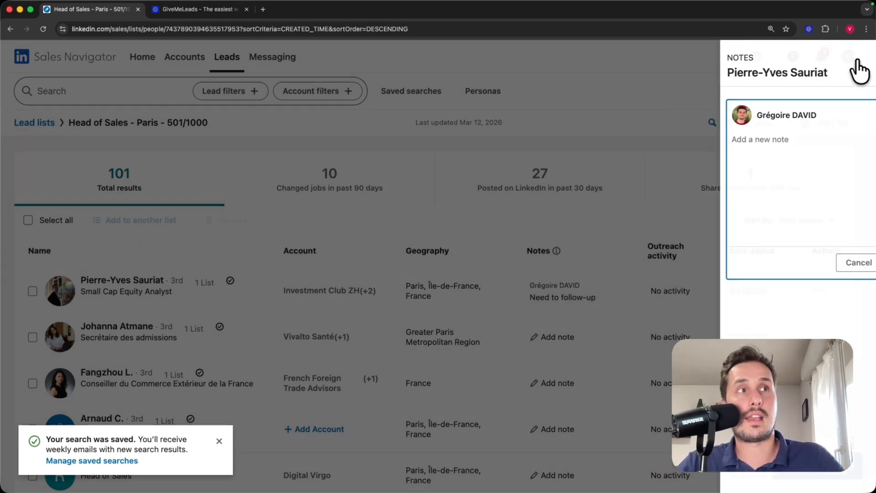
pyautogui.click(857, 58)
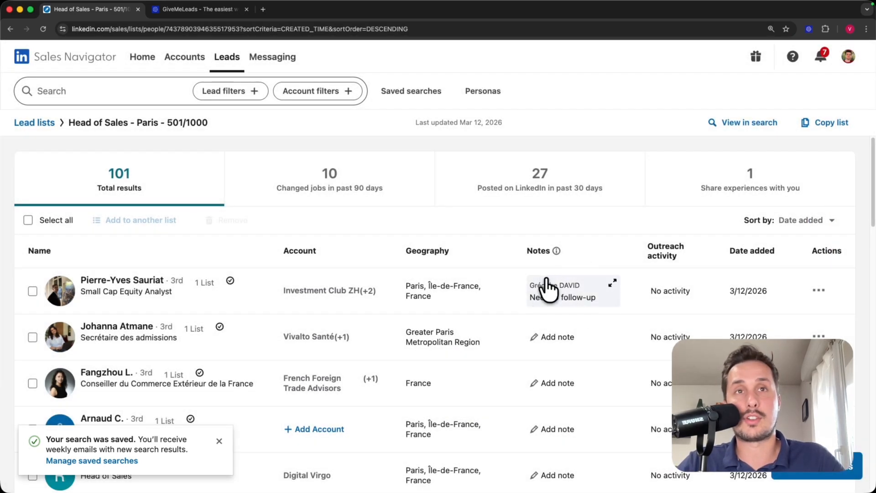
# - View the list's leads who changed jobs in the past 90 days, and those who posted on LinkedIn in the past 30 days
pyautogui.scroll(-1, 149, 198)
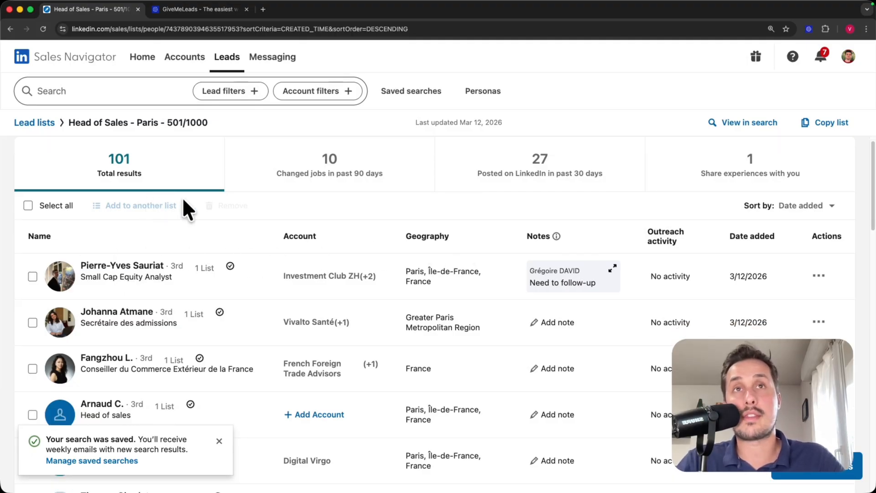
pyautogui.click(296, 166)
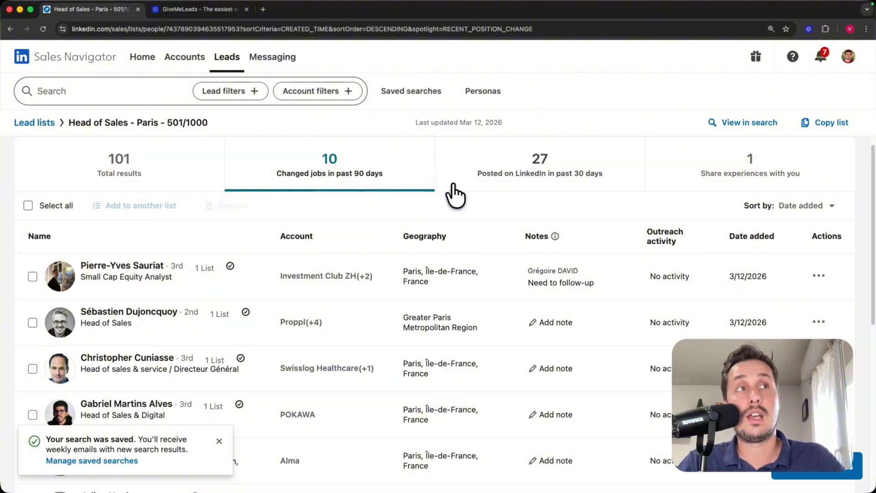
pyautogui.click(516, 175)
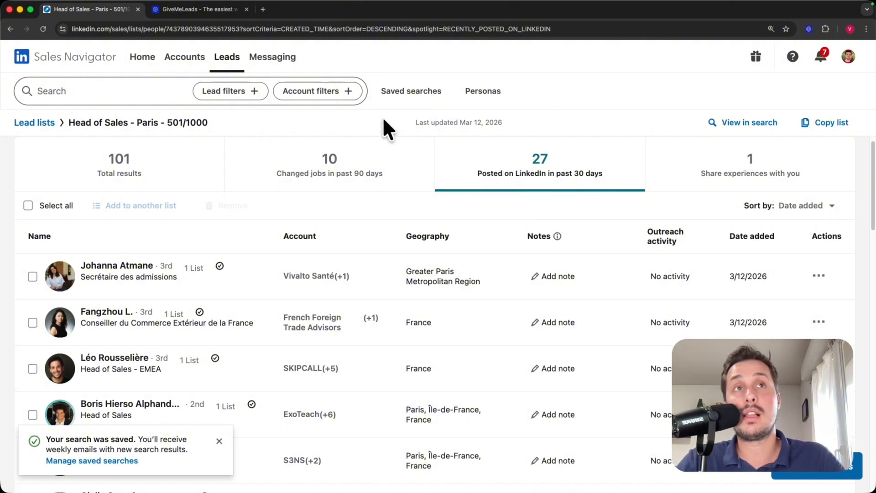
# - Start a new lead search that includes only the "Head of Sales - Paris - 501/1000" lead list, and look through its results
pyautogui.click(233, 91)
pyautogui.scroll(-2, 400, 182)
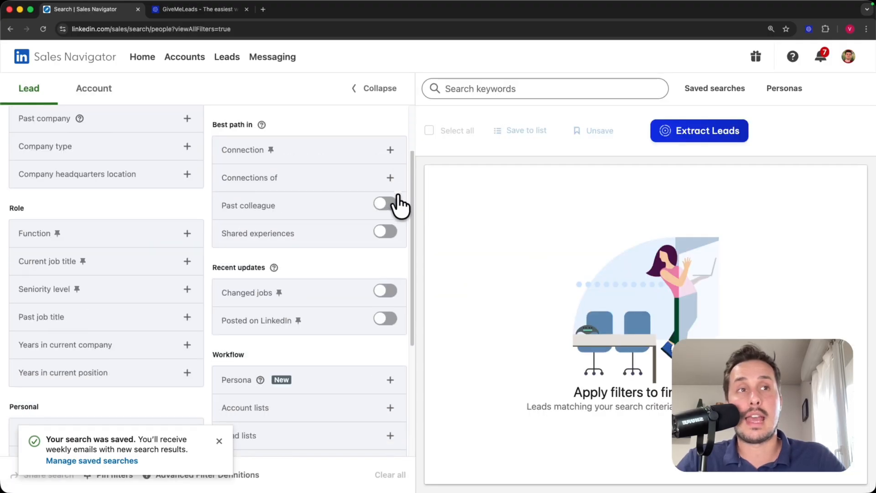
pyautogui.scroll(-5, 399, 203)
pyautogui.click(219, 441)
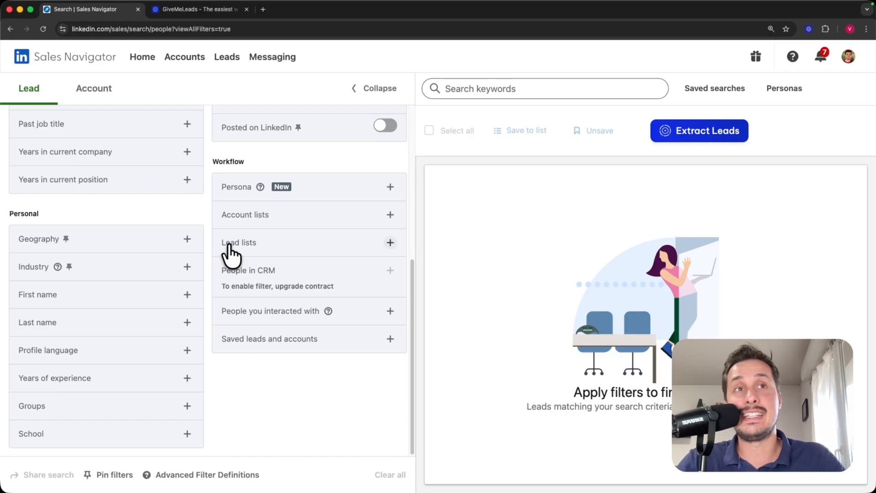
pyautogui.click(390, 243)
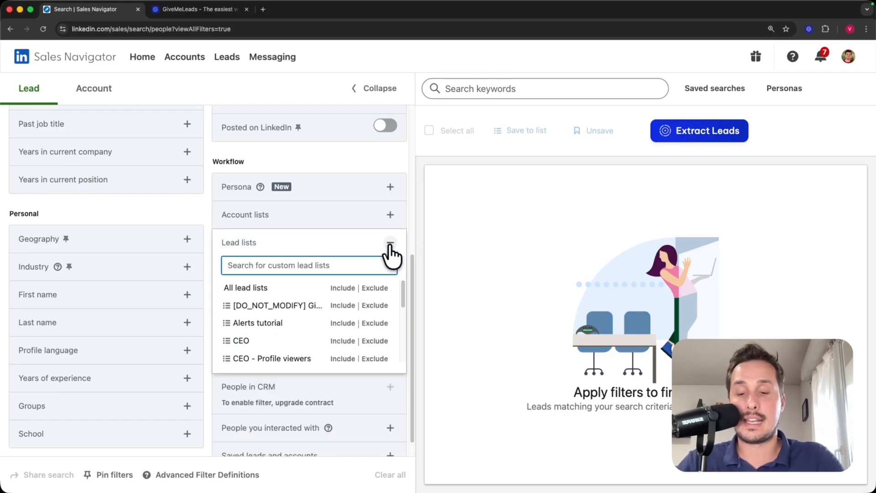
pyautogui.write('paris')
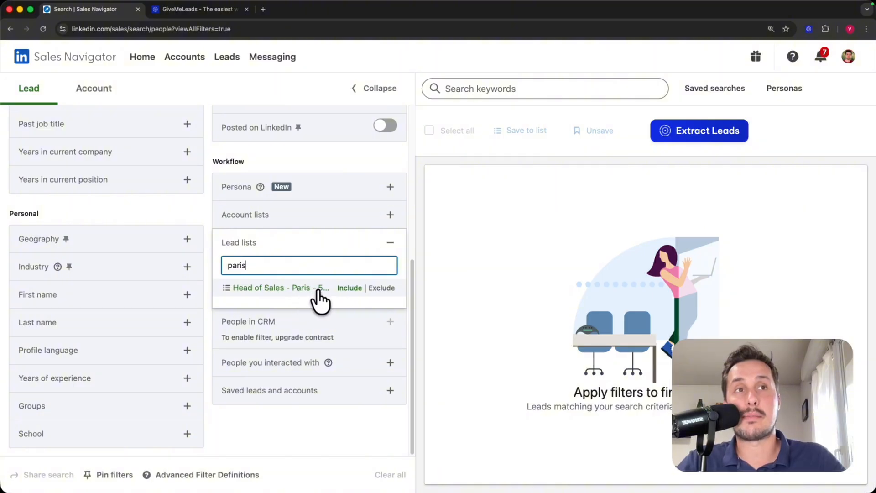
pyautogui.click(348, 289)
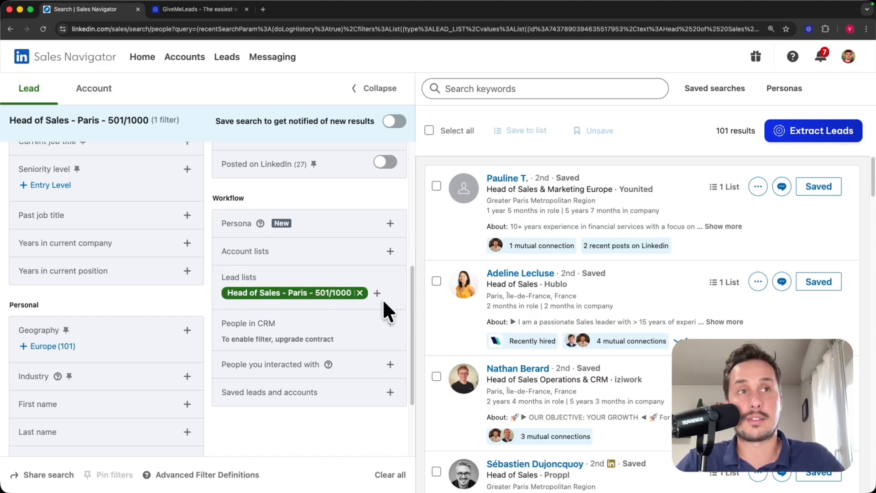
pyautogui.scroll(5, 387, 296)
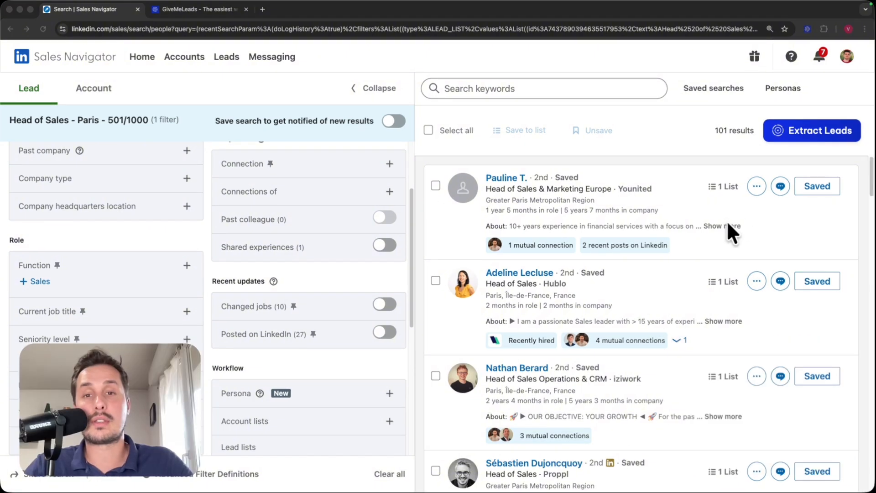
pyautogui.scroll(-1, 472, 287)
pyautogui.scroll(-7, 469, 287)
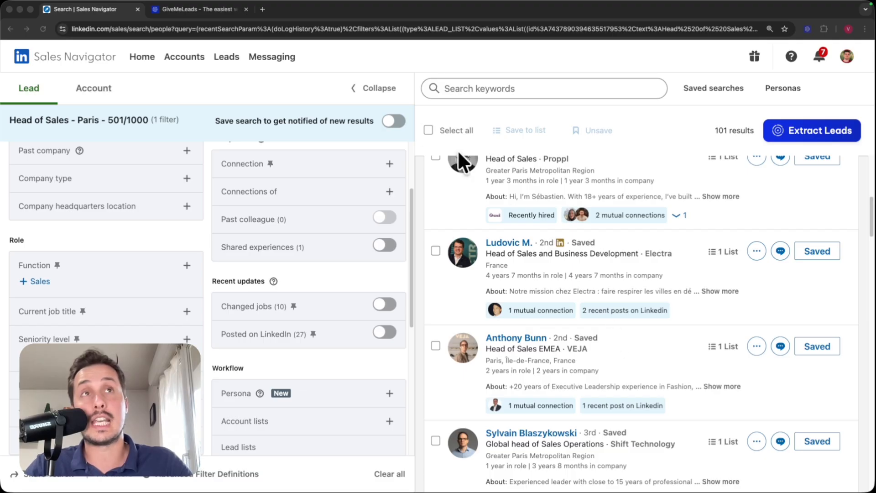
# - Switch to the GiveMeLeads website and open its account sign-up page
pyautogui.click(204, 5)
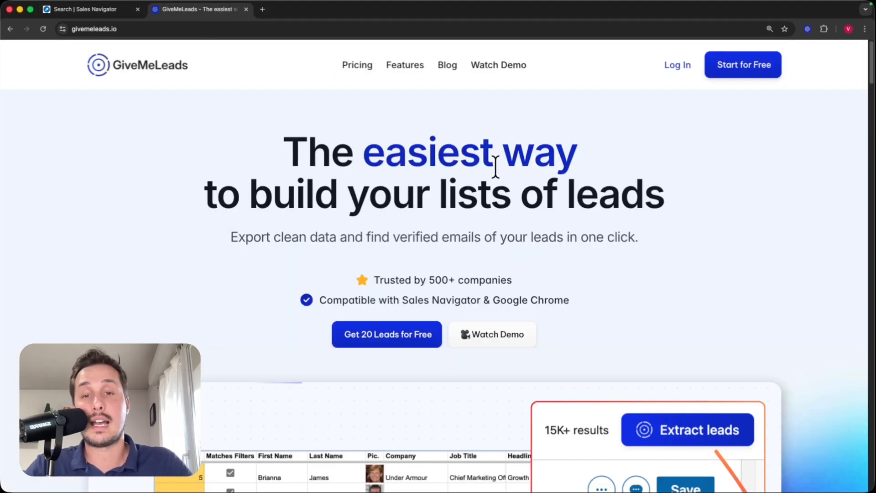
pyautogui.click(113, 13)
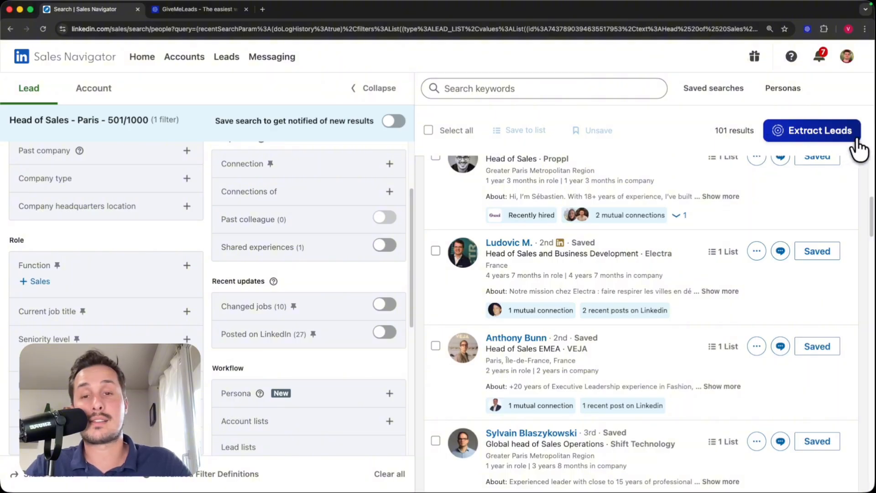
pyautogui.click(209, 10)
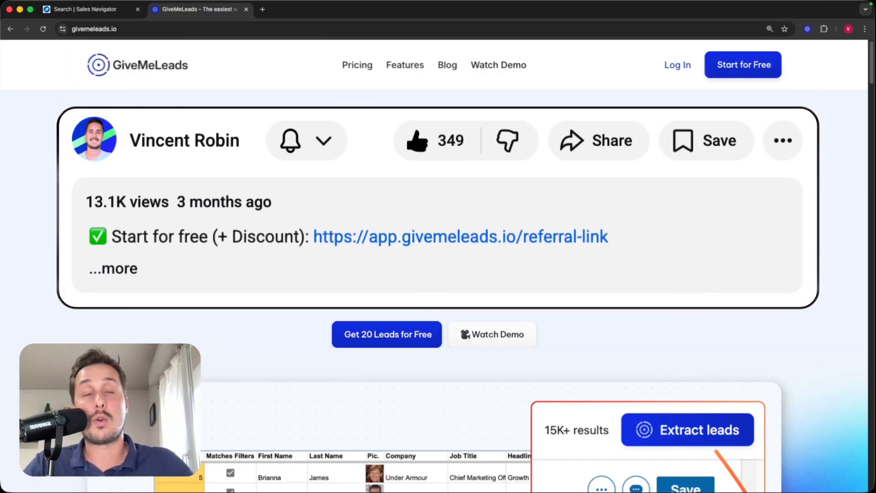
pyautogui.click(734, 71)
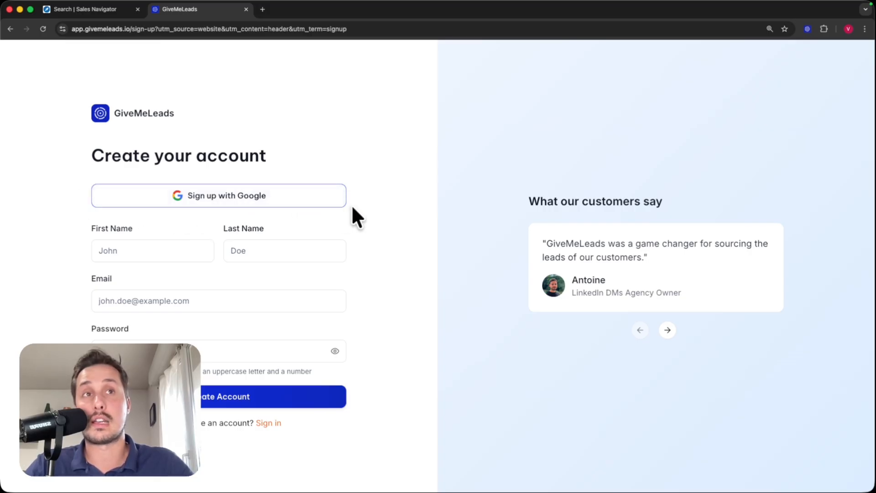
# - Open the GiveMeLeads listing in the Chrome Web Store and add the extension to Chrome
pyautogui.click(82, 10)
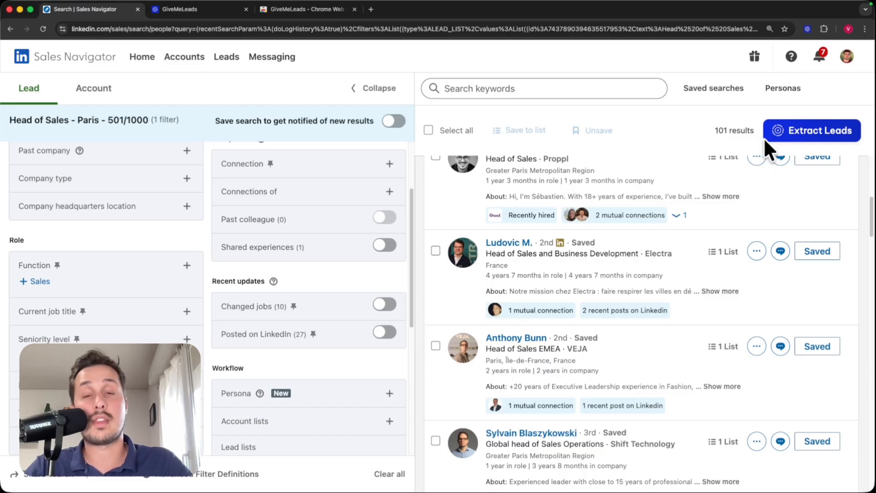
pyautogui.click(294, 12)
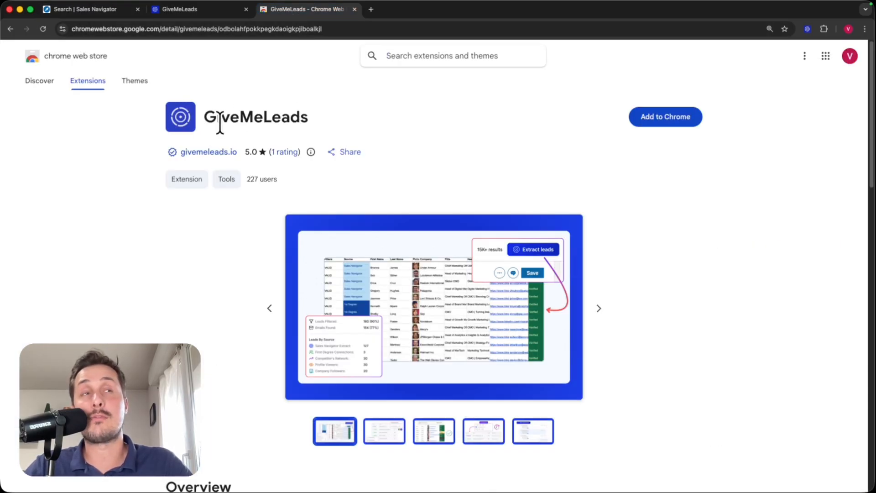
pyautogui.click(672, 119)
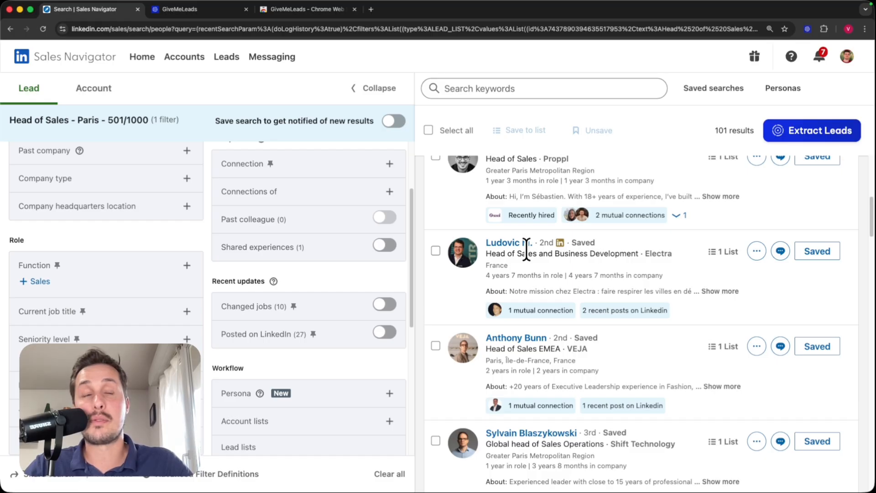
# - Extract the leads of the list-filtered Sales Navigator search with GiveMeLeads, exporting 100 leads with emails found for all leads
pyautogui.scroll(-4, 326, 311)
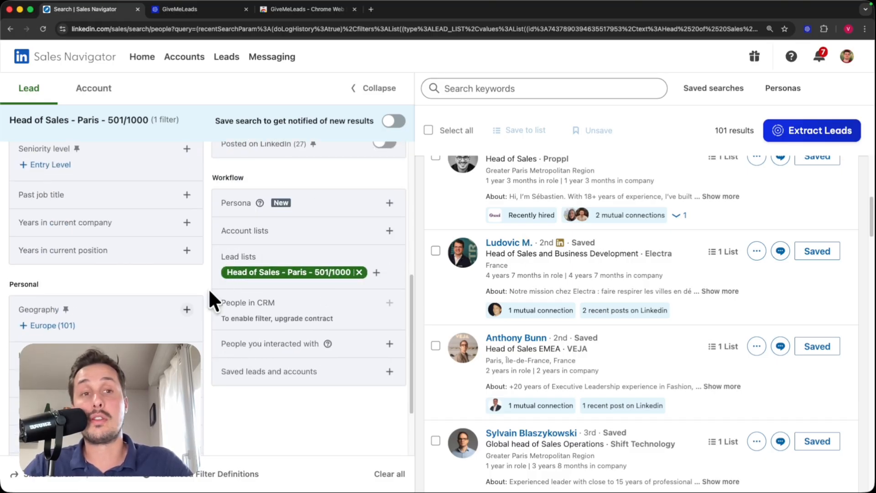
pyautogui.click(822, 127)
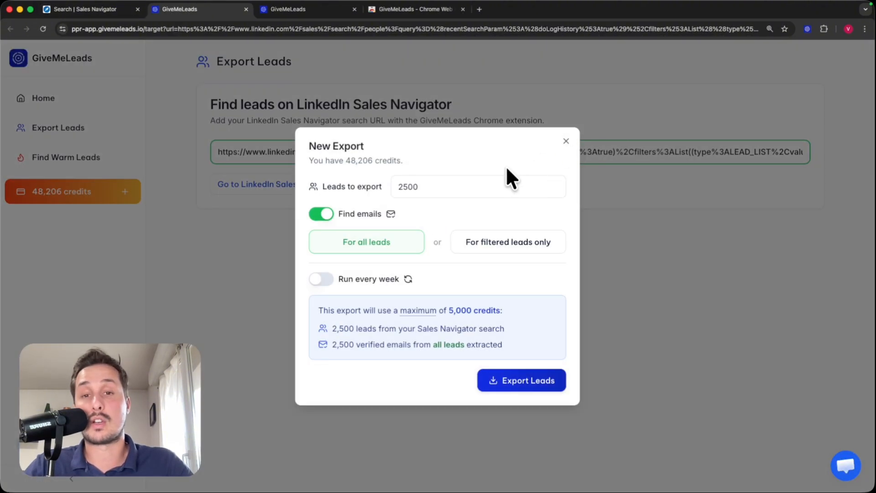
pyautogui.moveTo(488, 180); pyautogui.dragTo(370, 171)
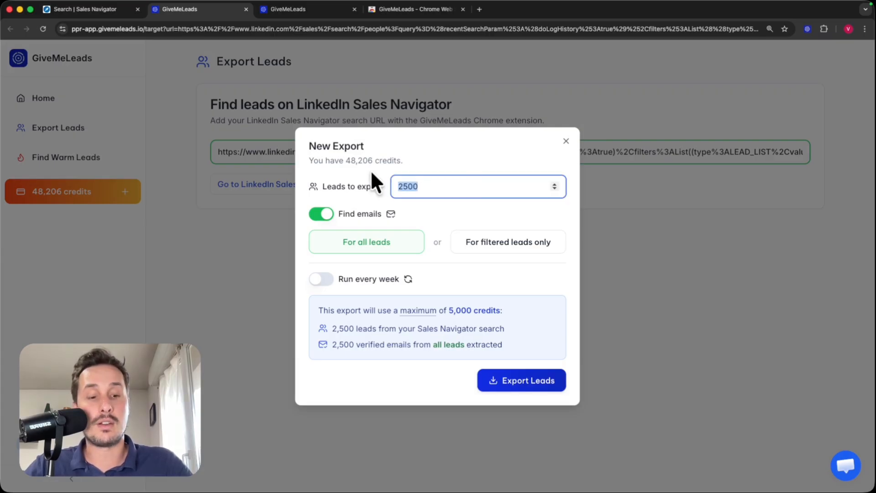
pyautogui.write('100')
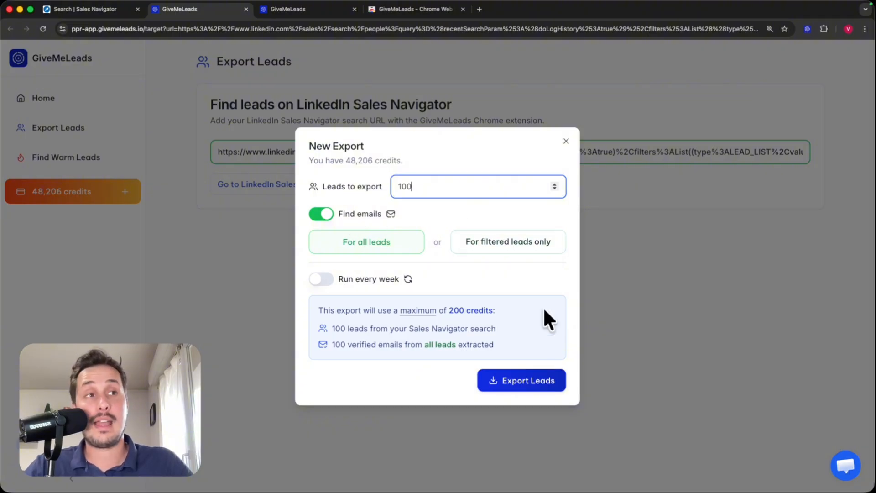
pyautogui.click(530, 384)
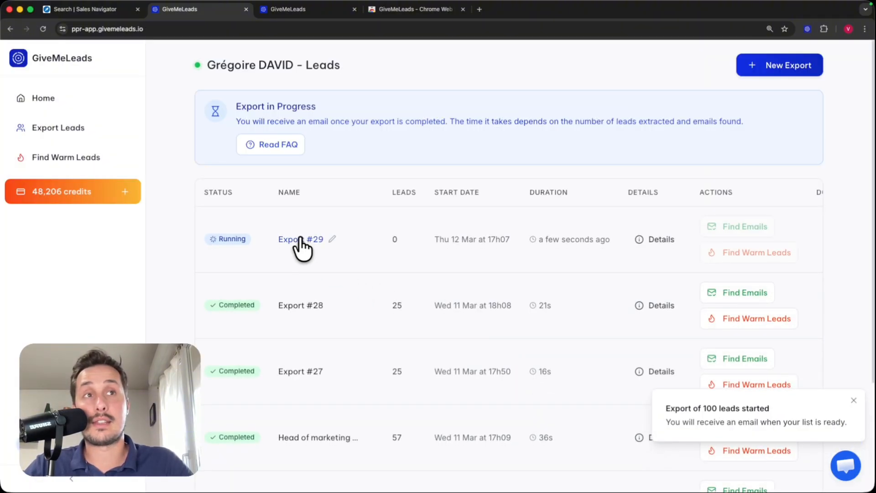
# - Rename the running export as "Head of Sales - Paris"
pyautogui.click(332, 239)
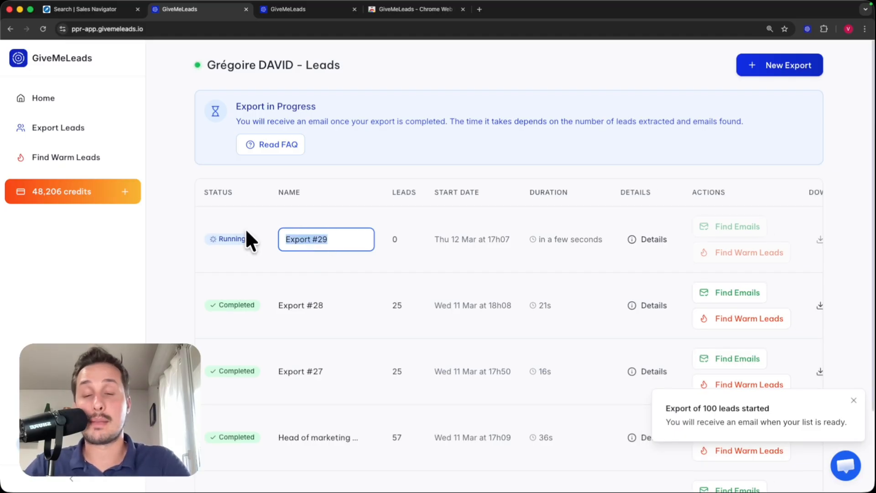
pyautogui.write('Jea')
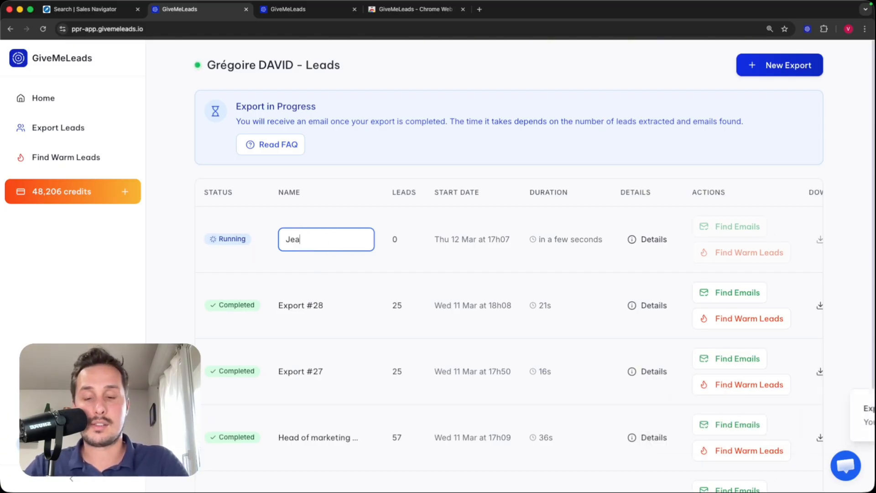
pyautogui.press('BackSpace')
pyautogui.press('BackSpace')
pyautogui.press('BackSpace')
pyautogui.write('Head of')
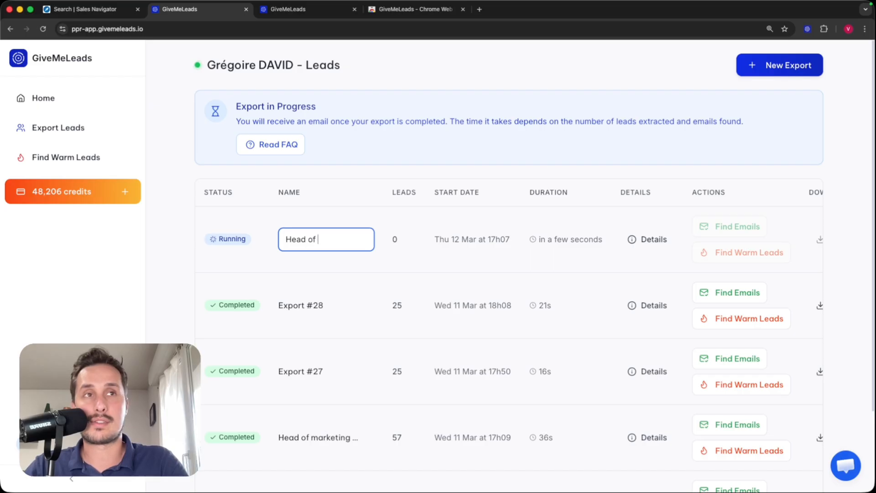
pyautogui.write(' Sales - P')
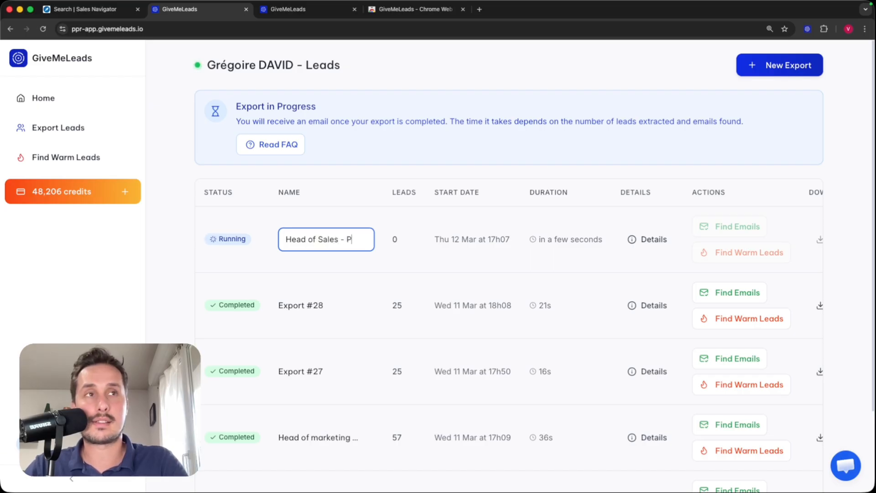
pyautogui.write('aris')
pyautogui.press('Return')
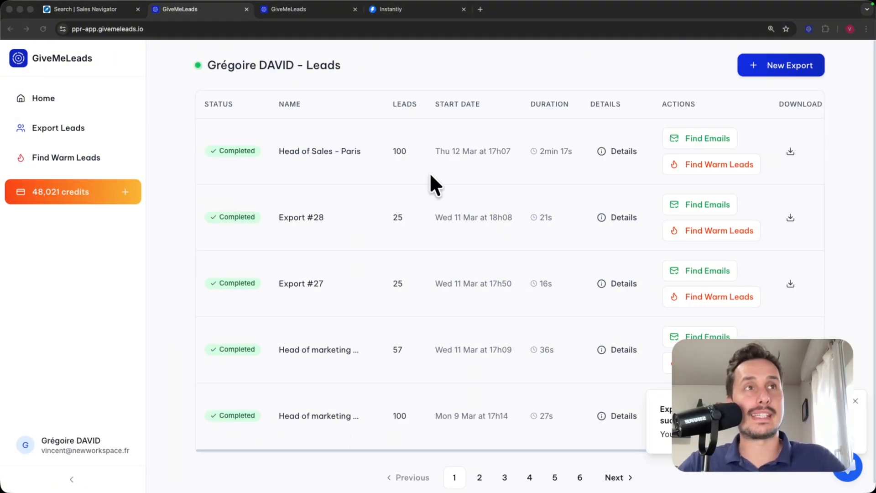
# - Download the "Head of Sales - Paris" export as CSV and check its rows down to the end in the spreadsheet
pyautogui.click(790, 152)
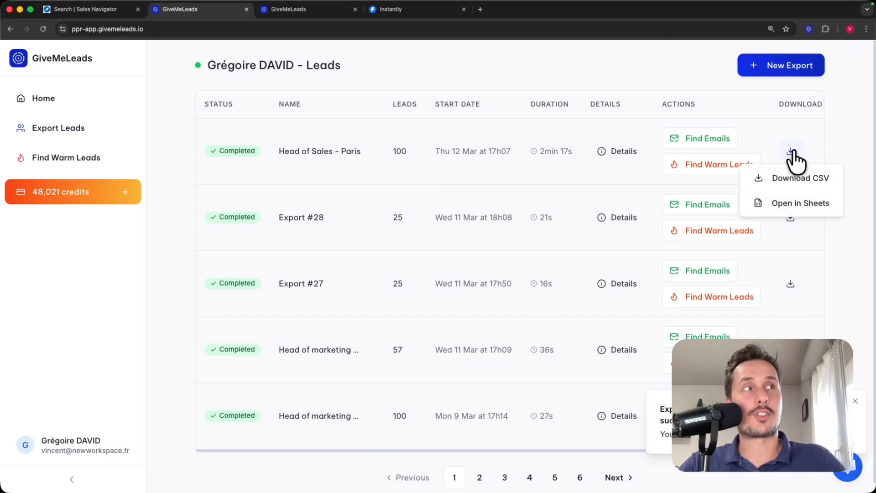
pyautogui.click(781, 180)
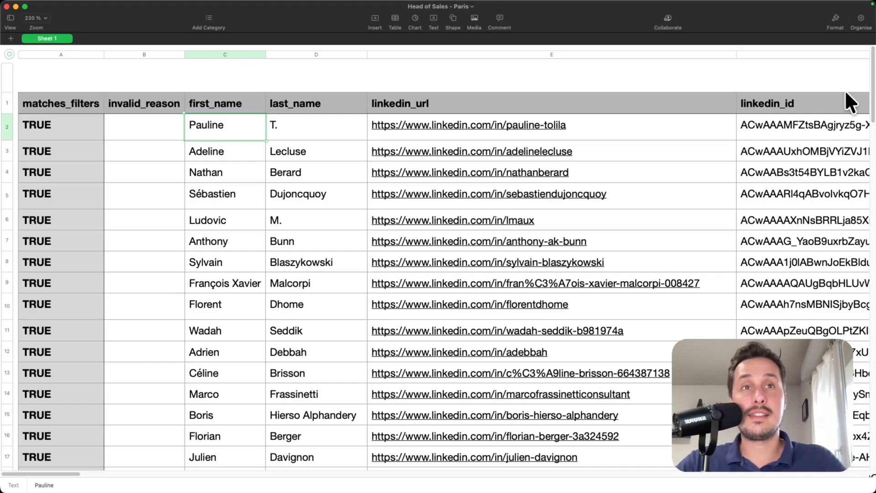
pyautogui.moveTo(873, 67); pyautogui.dragTo(852, 382)
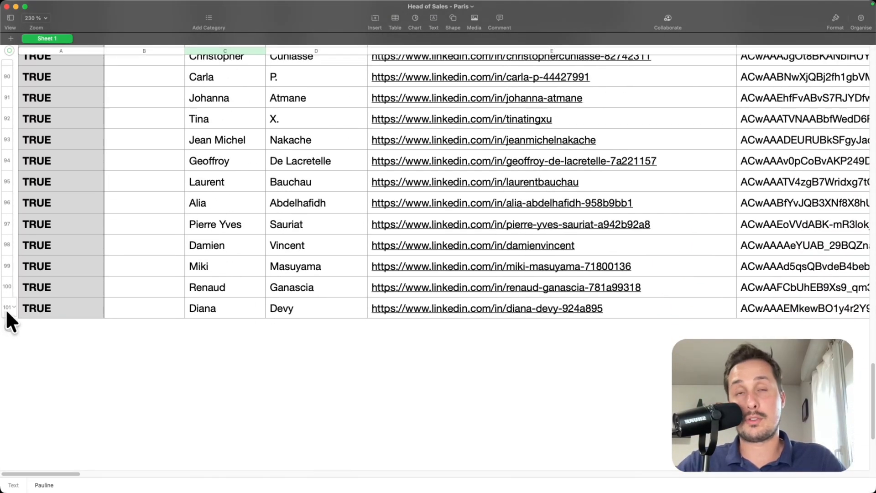
# - Return to the top of the exported sheet and review the name, LinkedIn URL, email and email status columns
pyautogui.moveTo(872, 397); pyautogui.dragTo(860, 54)
pyautogui.click(222, 102)
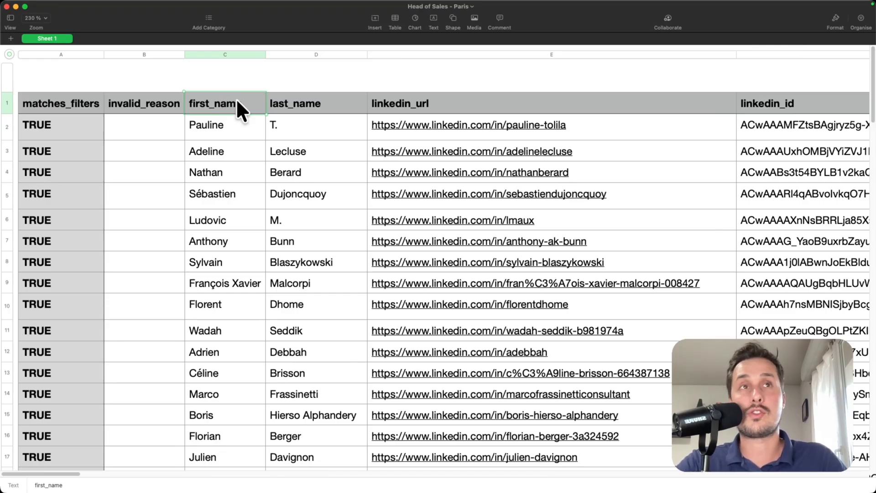
pyautogui.click(270, 102)
pyautogui.hscroll(5, 272, 102)
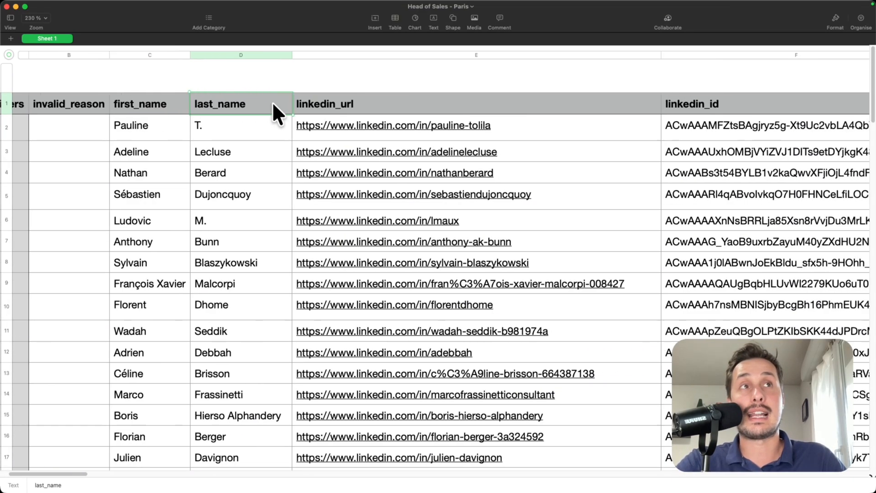
pyautogui.click(272, 102)
pyautogui.hscroll(5, 272, 103)
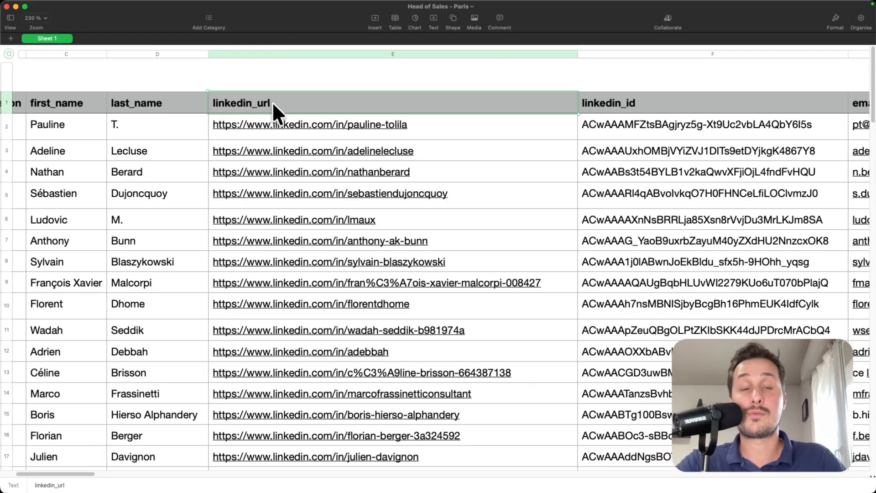
pyautogui.hscroll(5, 271, 102)
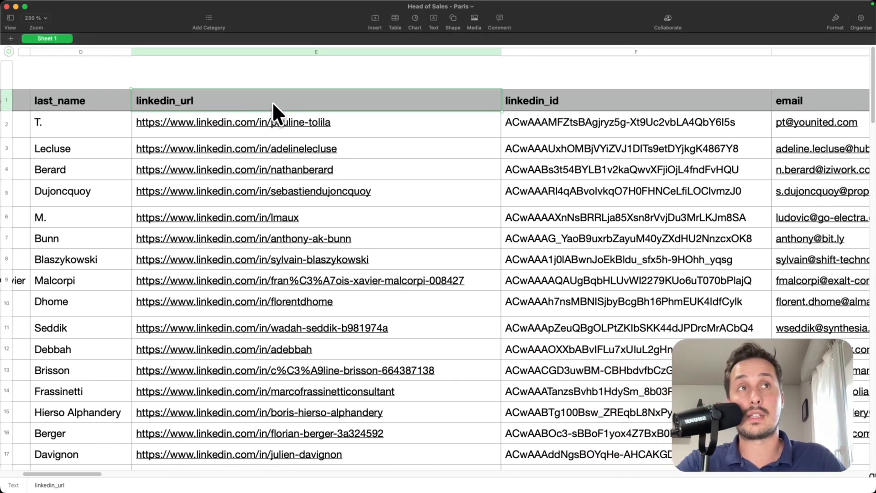
pyautogui.hscroll(8, 273, 104)
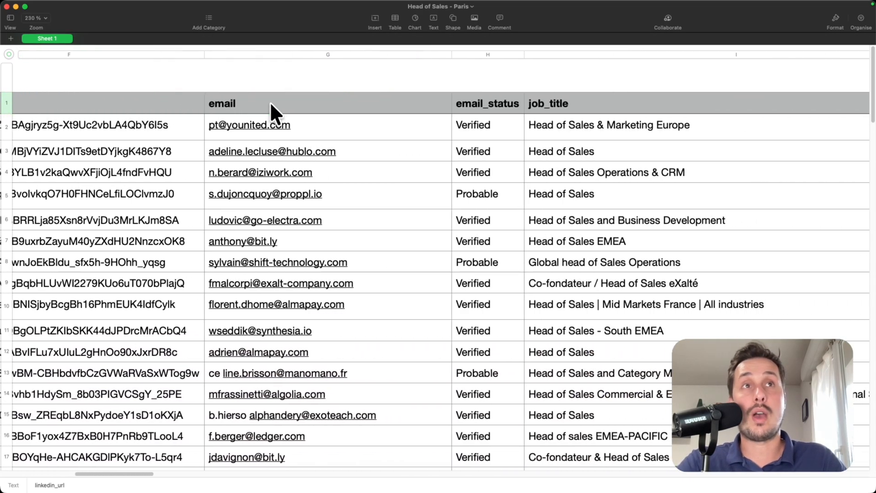
pyautogui.hscroll(3, 250, 101)
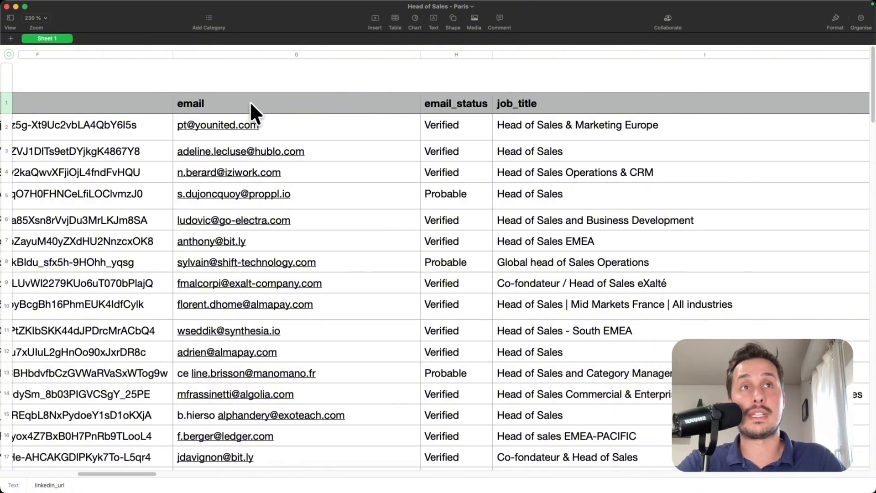
pyautogui.click(372, 120)
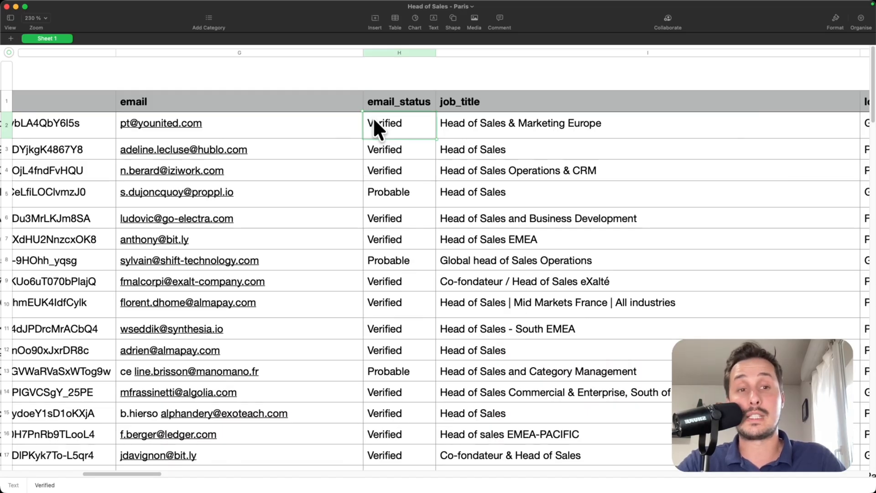
pyautogui.hscroll(4, 373, 117)
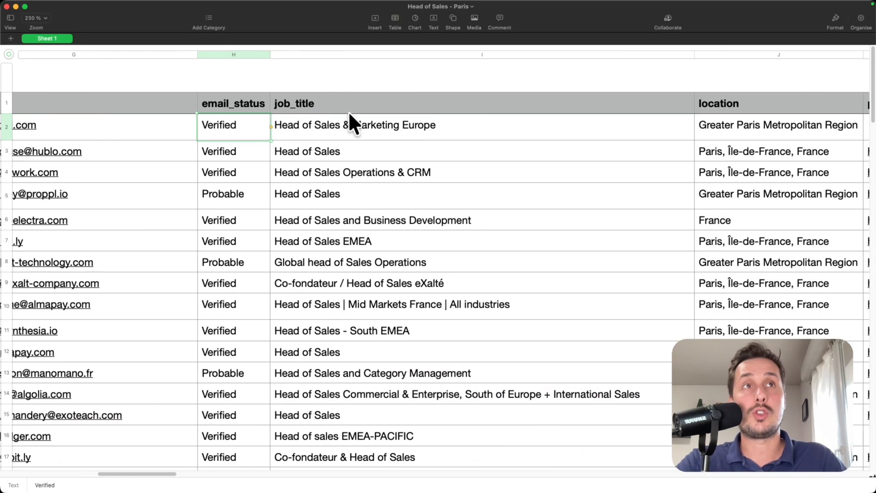
# - Review the job title, summary and company columns of the exported sheet, including website, location and industry, and return to the first columns
pyautogui.click(344, 109)
pyautogui.hscroll(6, 342, 103)
pyautogui.hscroll(15, 344, 103)
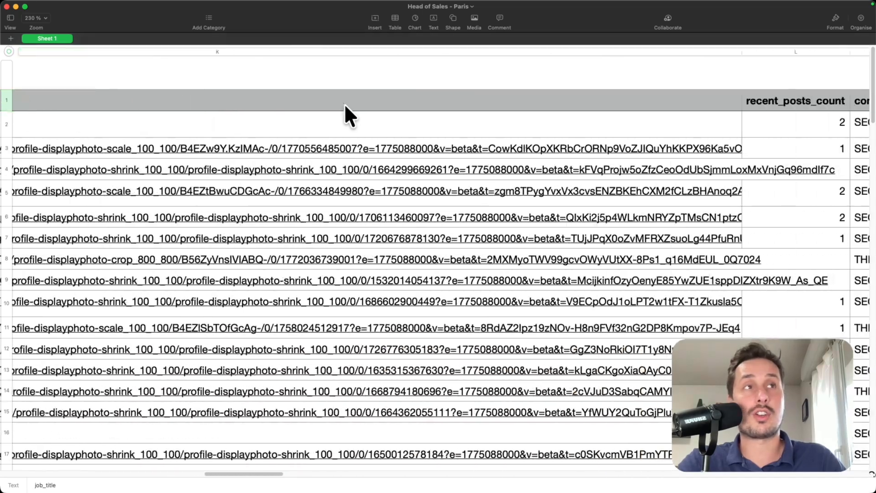
pyautogui.hscroll(15, 344, 103)
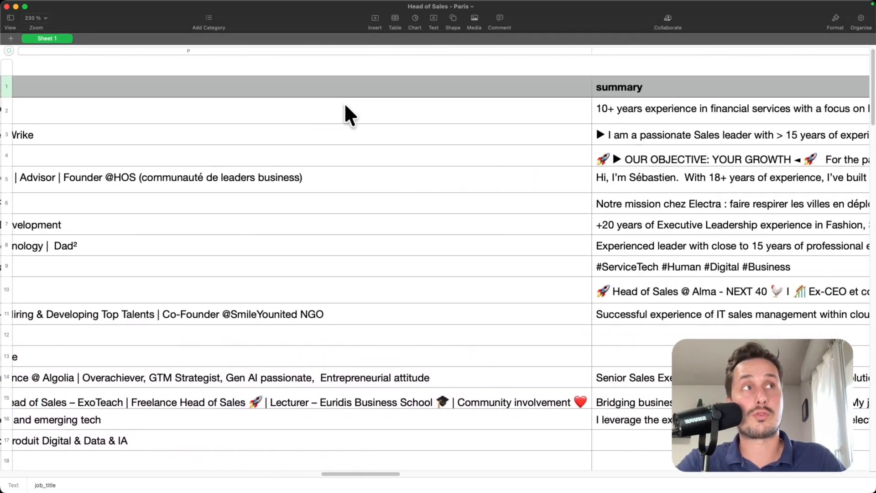
pyautogui.hscroll(15, 342, 102)
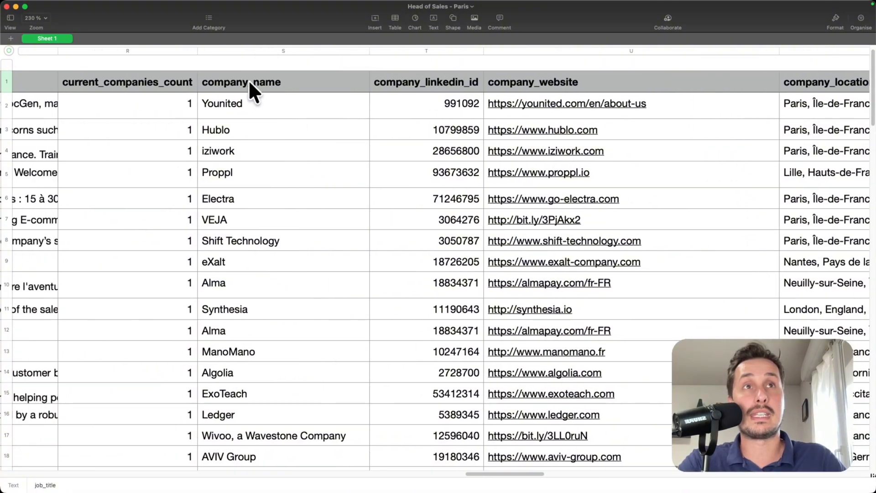
pyautogui.hscroll(8, 274, 97)
pyautogui.hscroll(5, 385, 81)
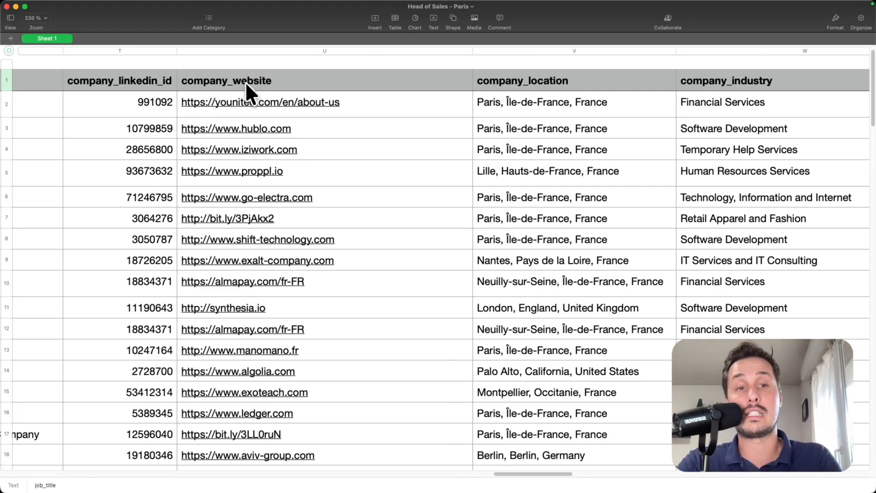
pyautogui.hscroll(6, 245, 81)
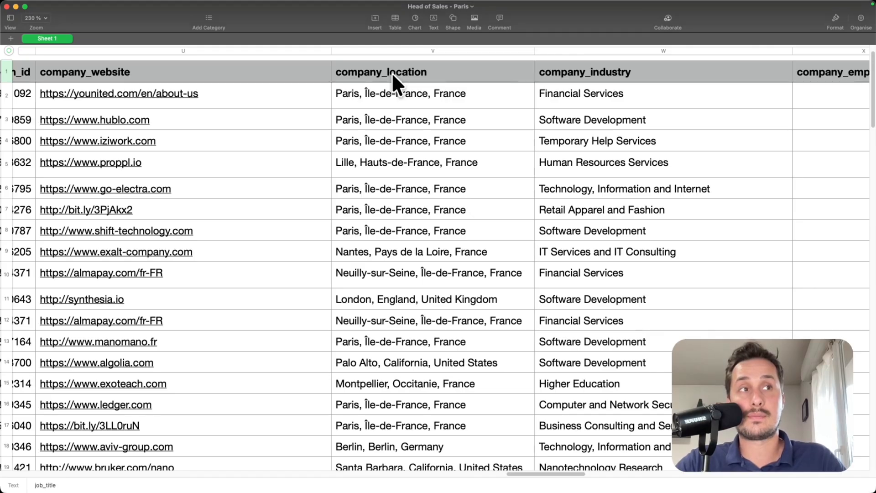
pyautogui.hscroll(-15, 180, 60)
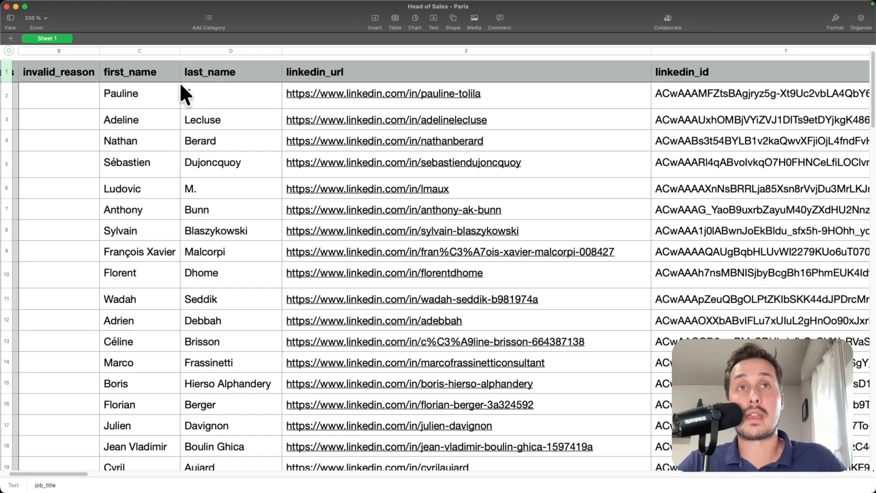
# - Try adding a 🚀 emoji after the first name in row 2 of the sheet
pyautogui.click(146, 94)
pyautogui.click(146, 94)
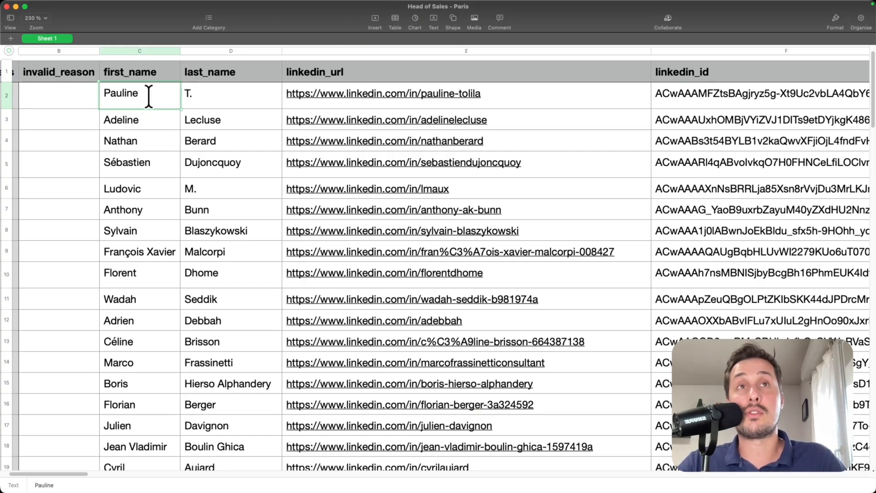
pyautogui.write('🚀')
pyautogui.moveTo(160, 97); pyautogui.dragTo(86, 94)
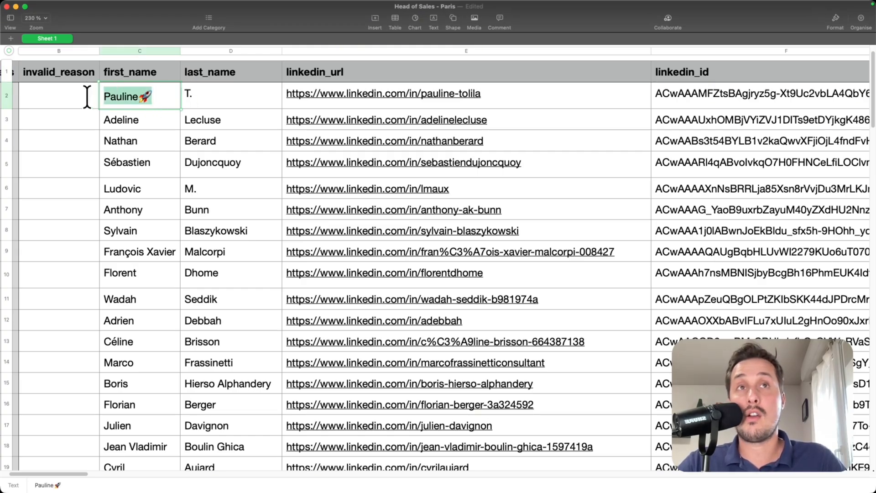
pyautogui.click(161, 99)
pyautogui.press('BackSpace')
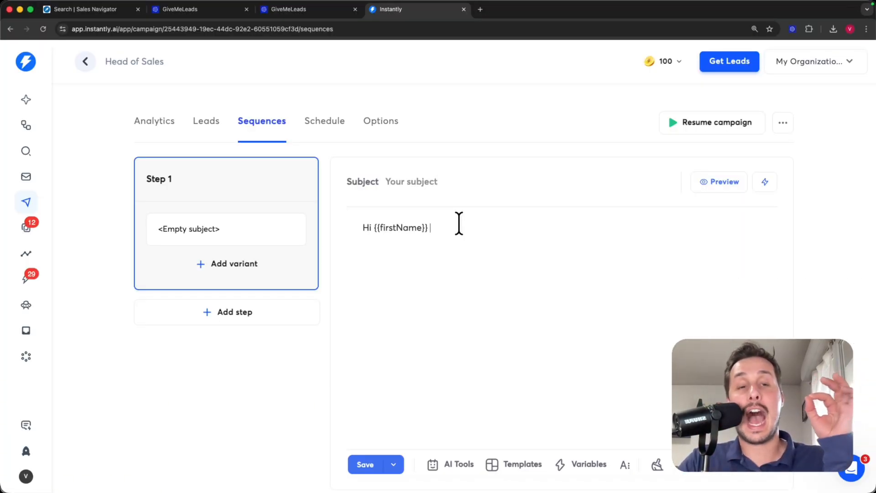
# - Preview the "Hi {{firstName}}" email in Instantly, load a lead's data, and check how the first name is inserted
pyautogui.click(720, 184)
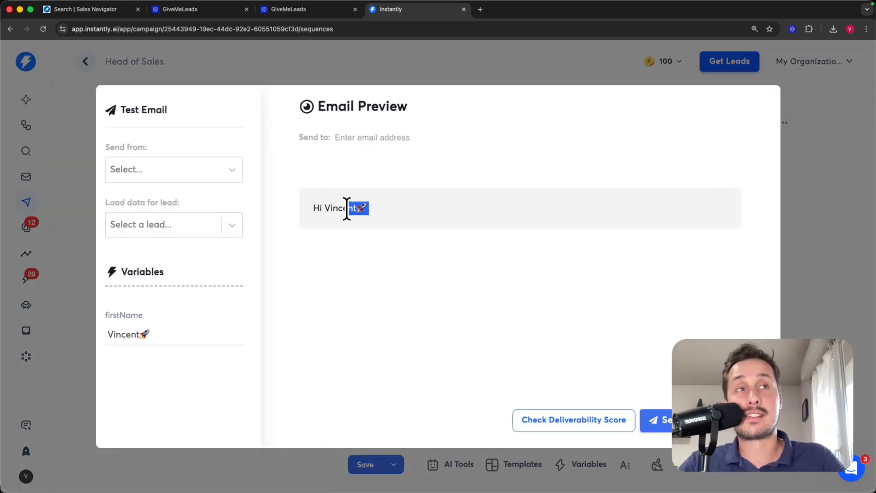
pyautogui.click(379, 206)
pyautogui.click(227, 227)
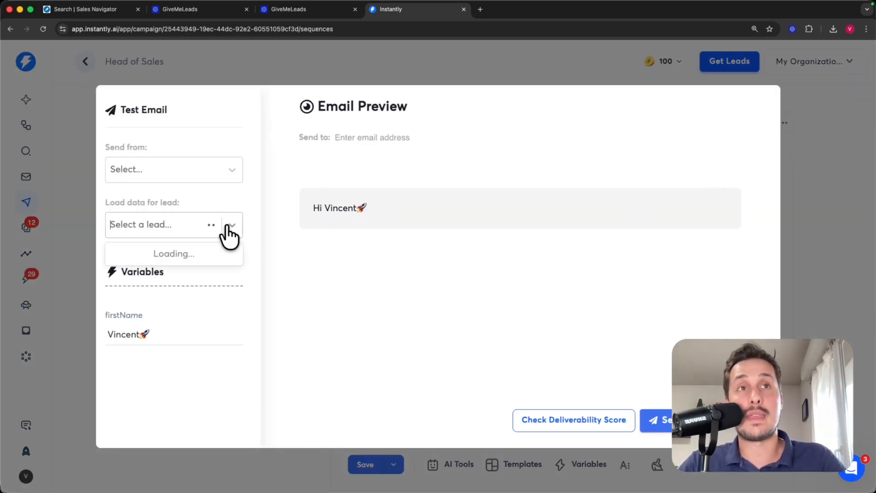
pyautogui.click(162, 306)
pyautogui.moveTo(365, 208); pyautogui.dragTo(323, 210)
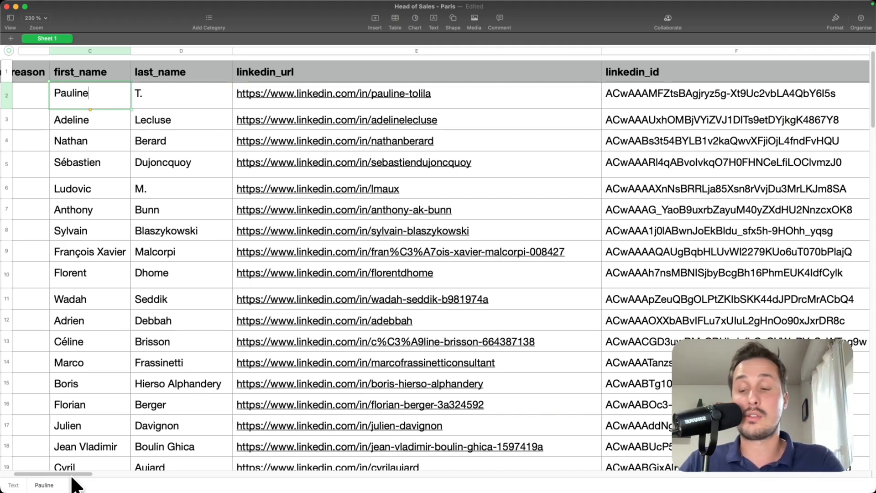
# - Create a new campaign named "Head of sales - Paris" in Instantly
pyautogui.press('super+Tab')
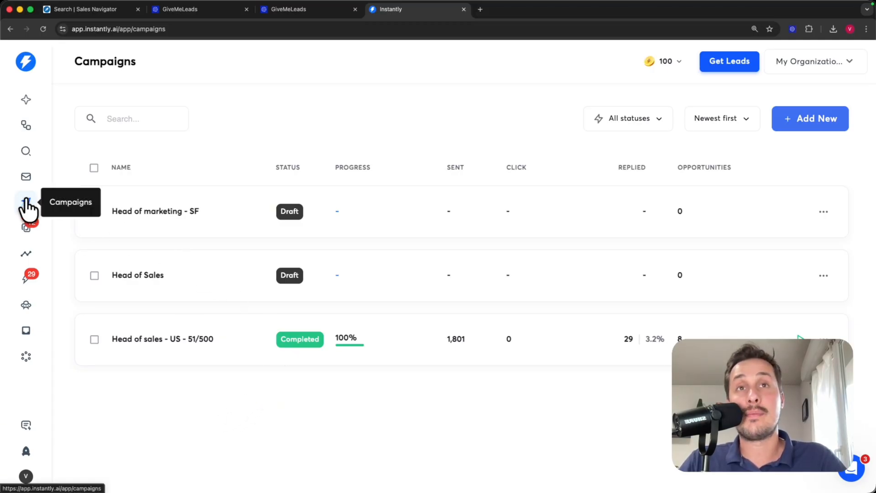
pyautogui.click(816, 121)
pyautogui.moveTo(445, 293); pyautogui.dragTo(217, 285)
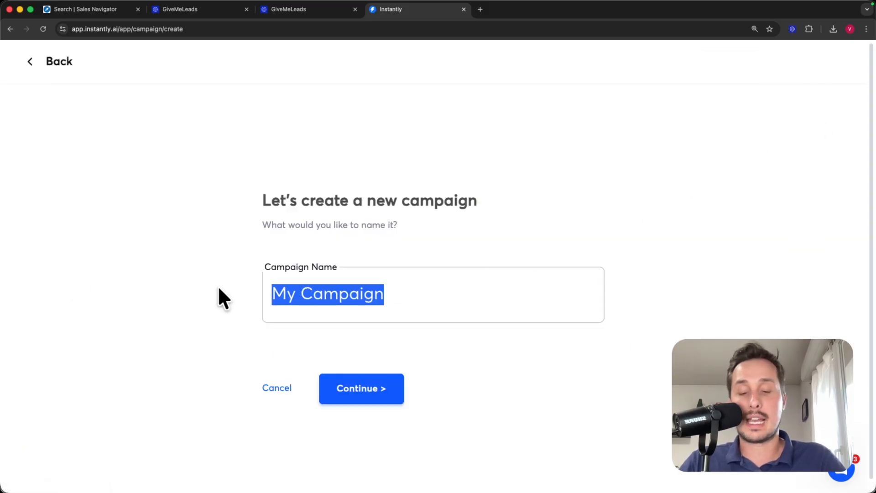
pyautogui.write('Head of sales')
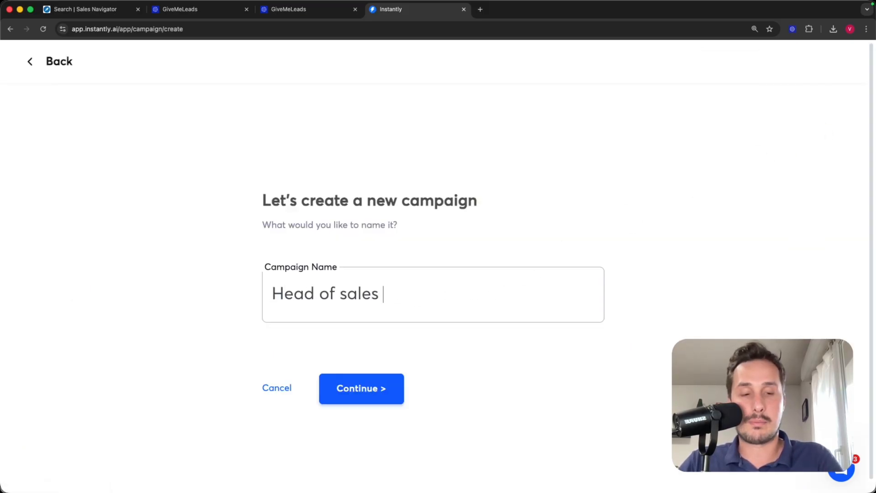
pyautogui.write(' - Paris')
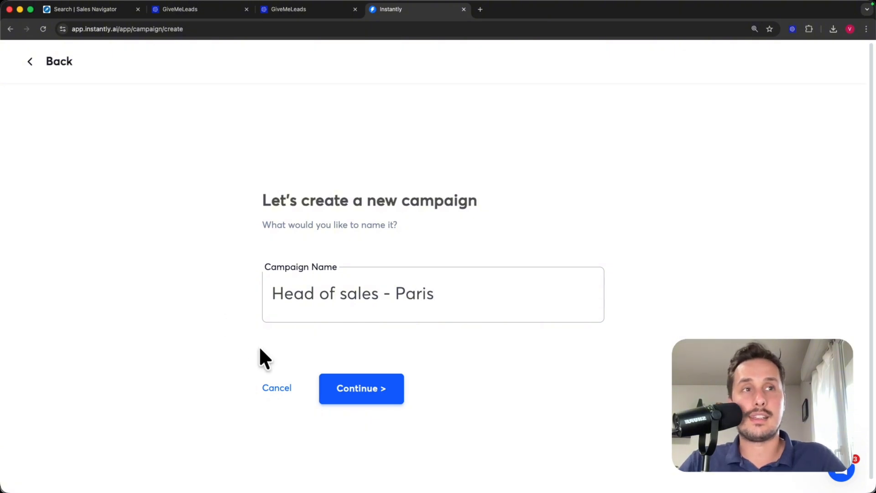
pyautogui.click(357, 391)
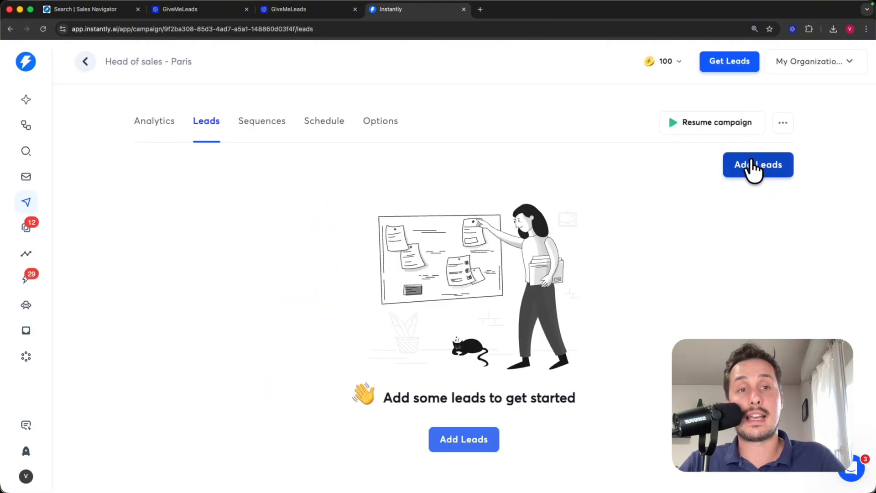
# - Upload the "Head of Sales - Paris.csv" file as the source of the campaign's leads
pyautogui.click(773, 168)
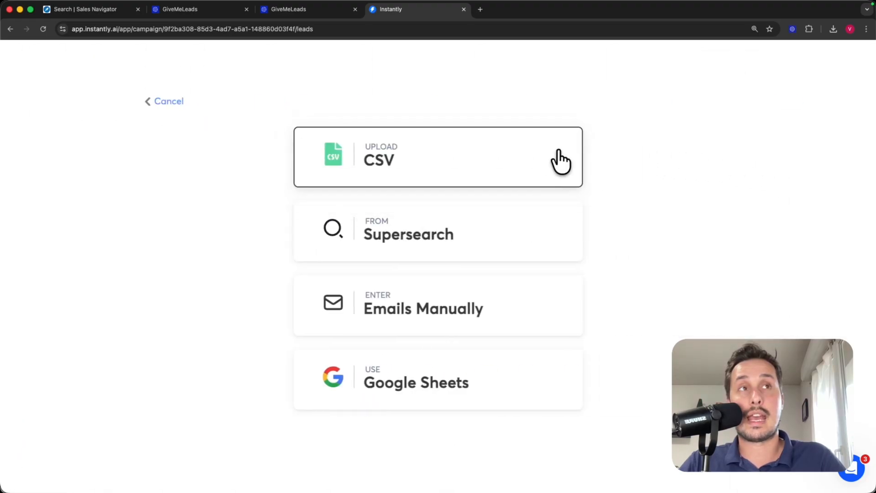
pyautogui.click(477, 163)
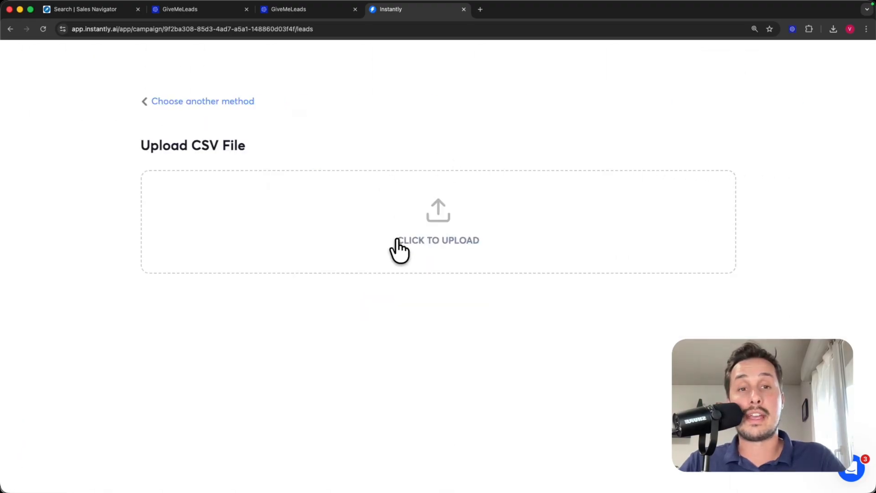
pyautogui.click(444, 232)
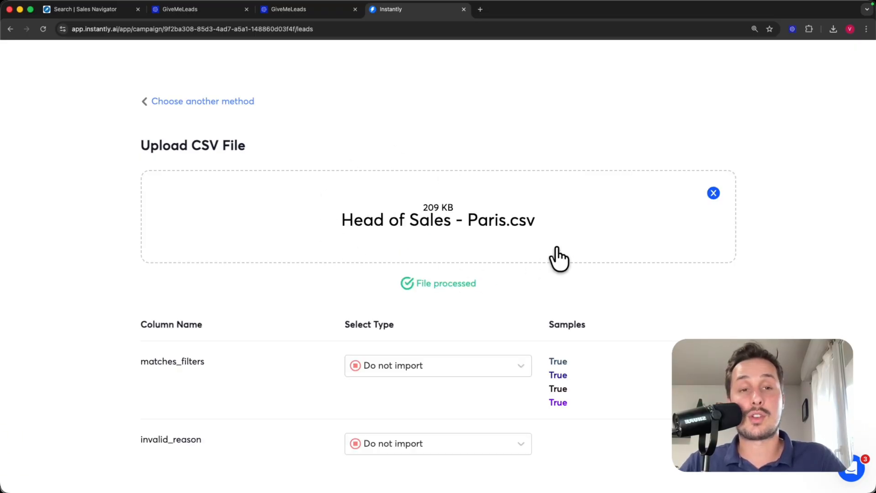
# - Compare the column list of the CSV import with the header row in the exported spreadsheet
pyautogui.scroll(-5, 381, 246)
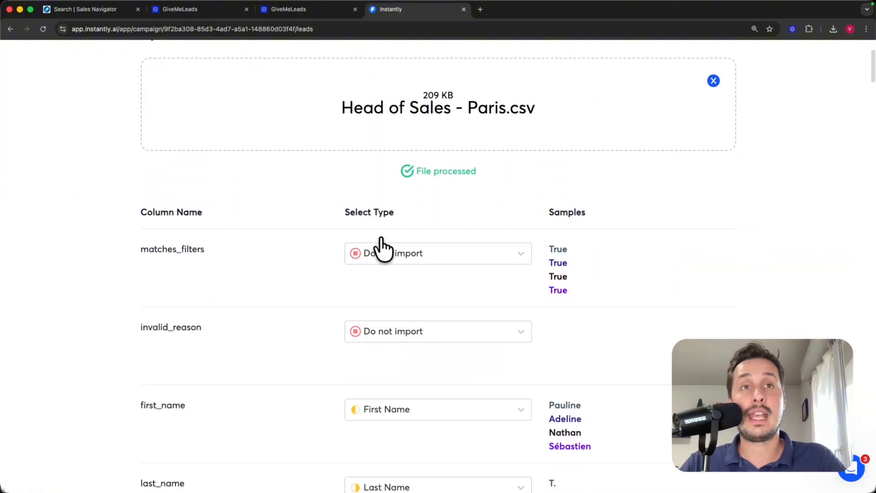
pyautogui.scroll(-1, 380, 236)
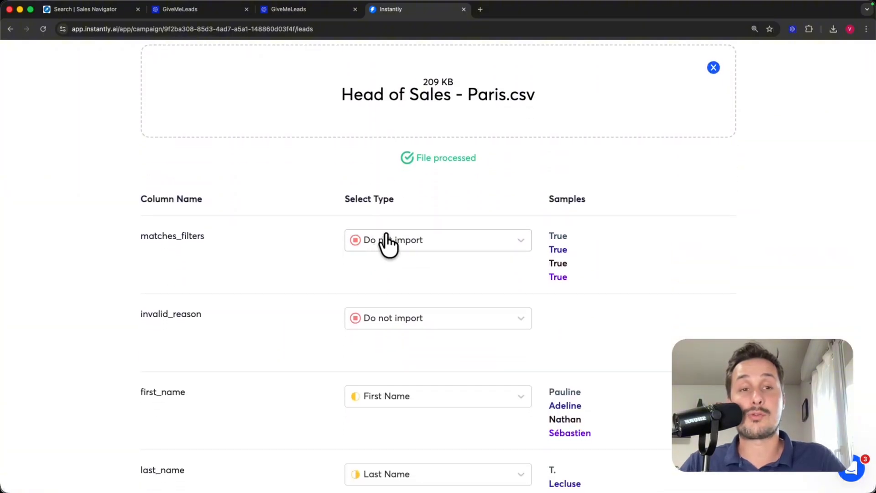
pyautogui.press('super+Tab')
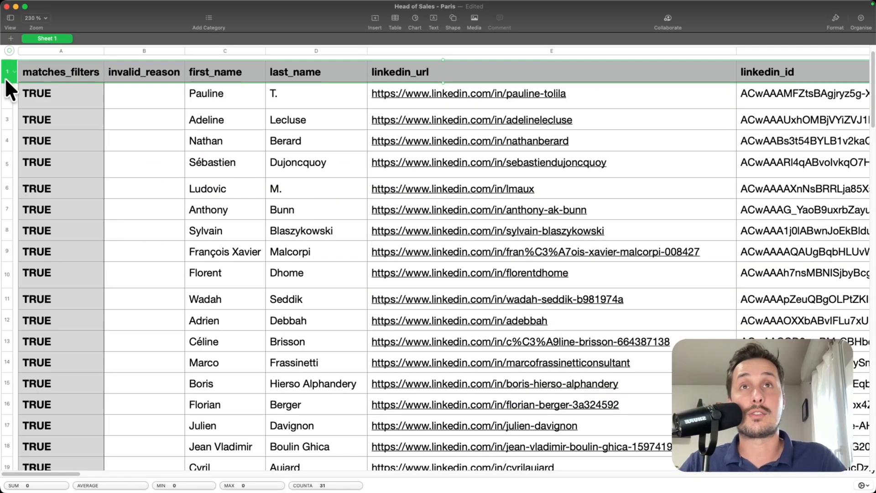
pyautogui.press('super+Tab')
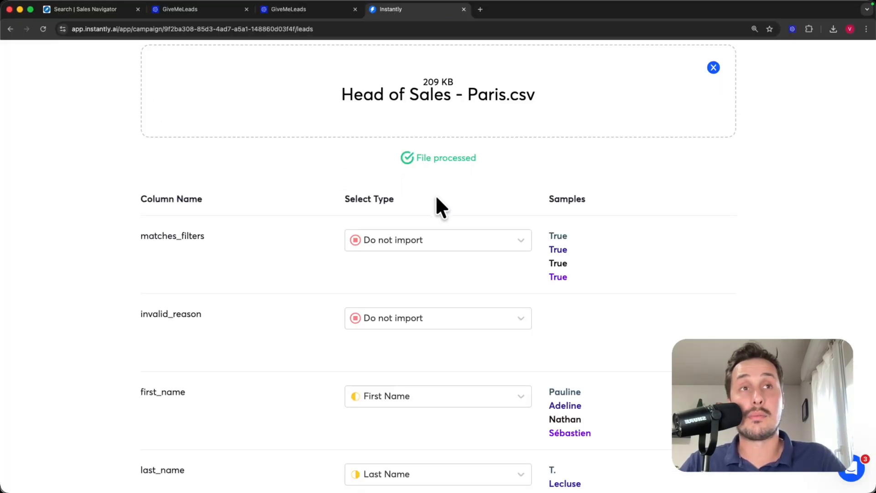
# - Check the field types assigned to the first_name, linkedin_url and email columns of the CSV import
pyautogui.scroll(-5, 412, 306)
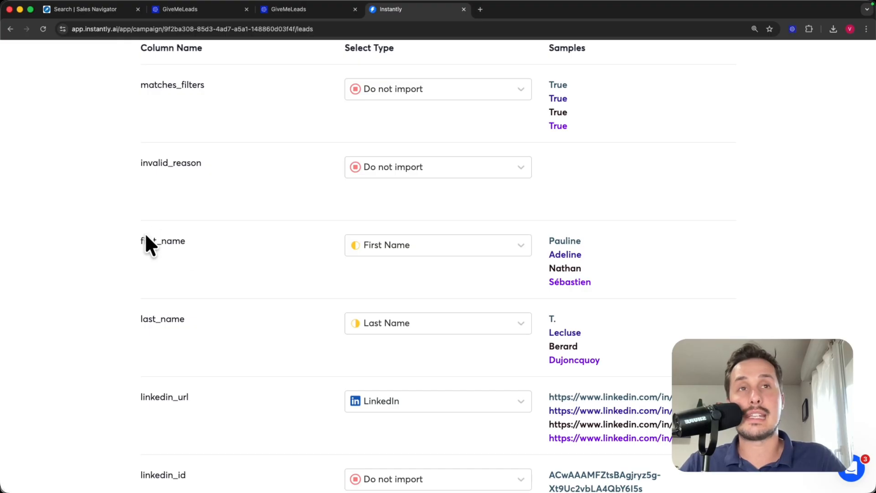
pyautogui.doubleClick(145, 235)
pyautogui.click(432, 249)
pyautogui.click(393, 297)
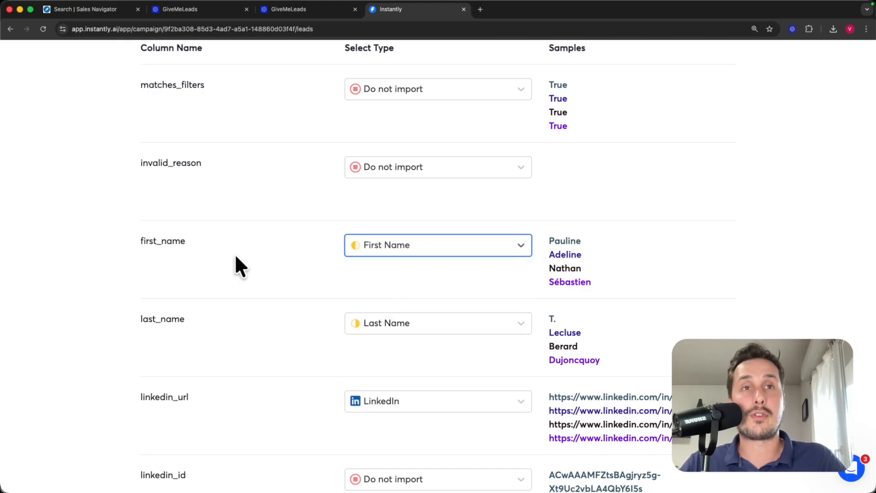
pyautogui.scroll(-6, 236, 257)
pyautogui.moveTo(138, 222); pyautogui.dragTo(210, 225)
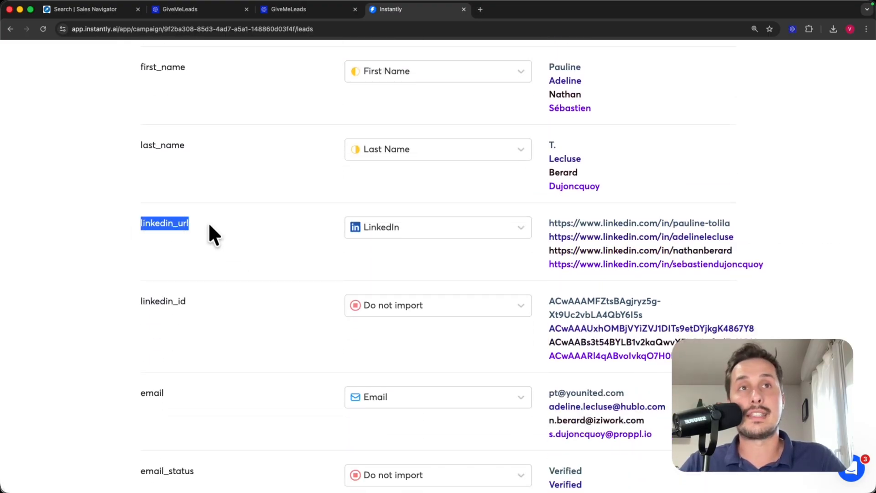
pyautogui.click(378, 232)
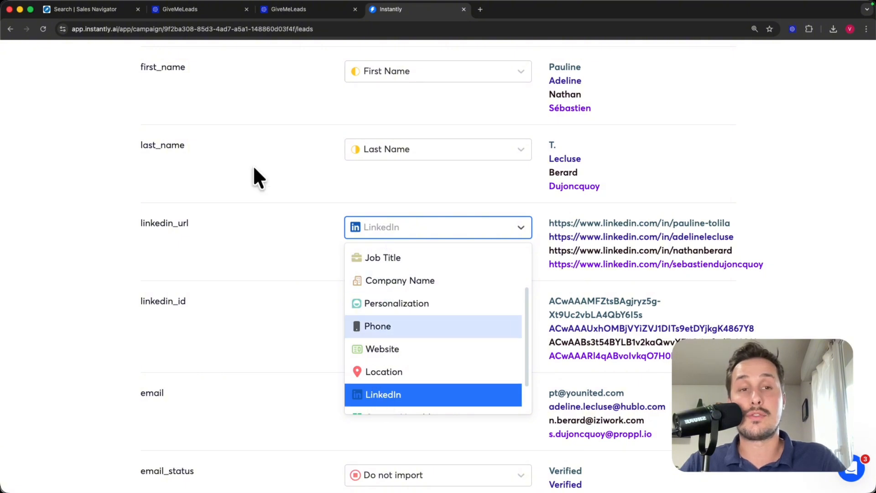
pyautogui.click(269, 228)
pyautogui.scroll(-5, 251, 214)
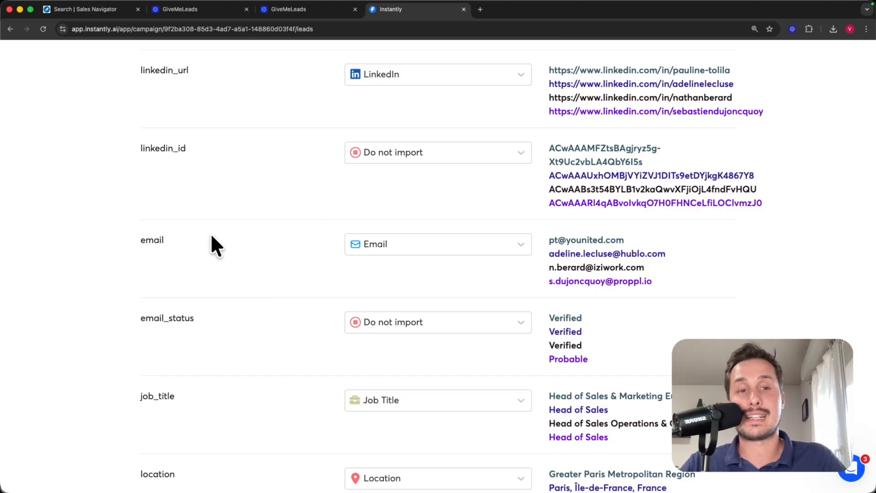
pyautogui.moveTo(138, 240); pyautogui.dragTo(217, 240)
pyautogui.click(419, 244)
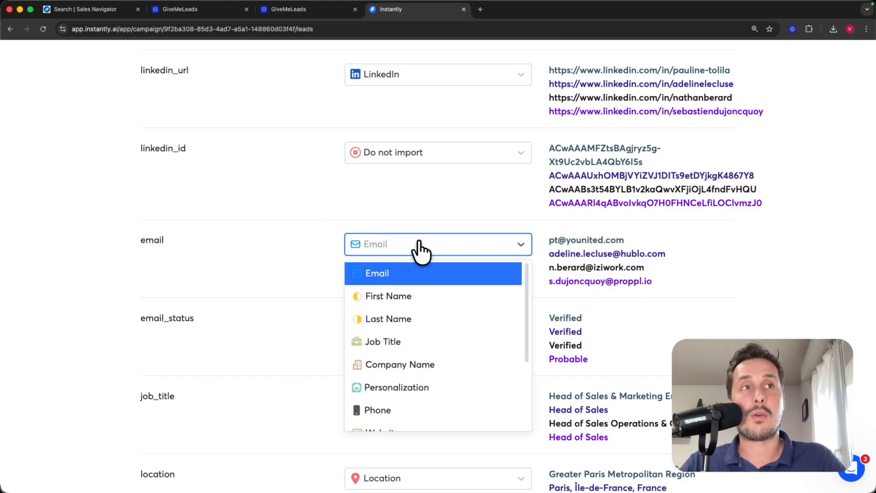
pyautogui.click(283, 266)
# - Turn off the duplicate checks across campaigns, lists and the workspace, and upload all leads to the campaign
pyautogui.scroll(-10, 415, 283)
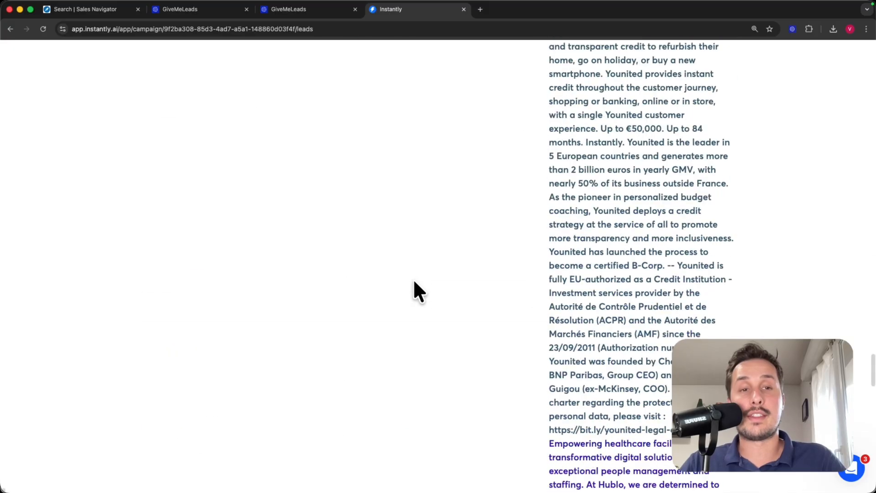
pyautogui.scroll(-10, 413, 281)
pyautogui.click(409, 270)
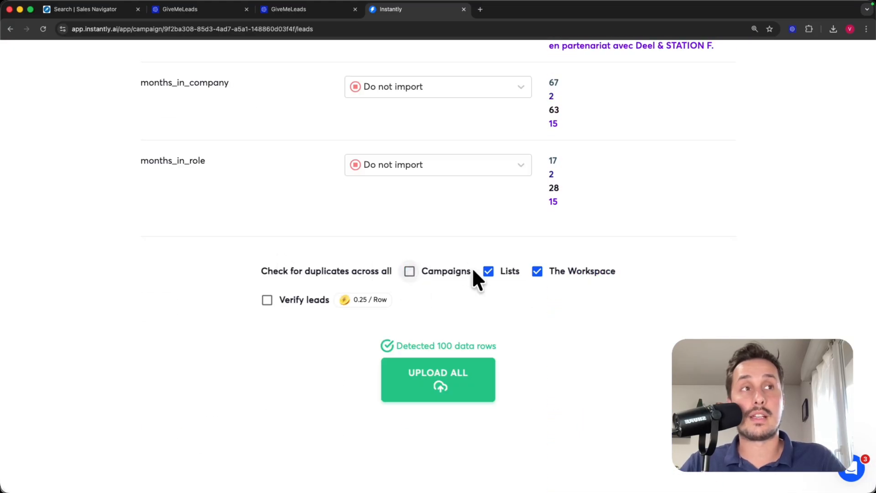
pyautogui.click(488, 270)
pyautogui.click(537, 271)
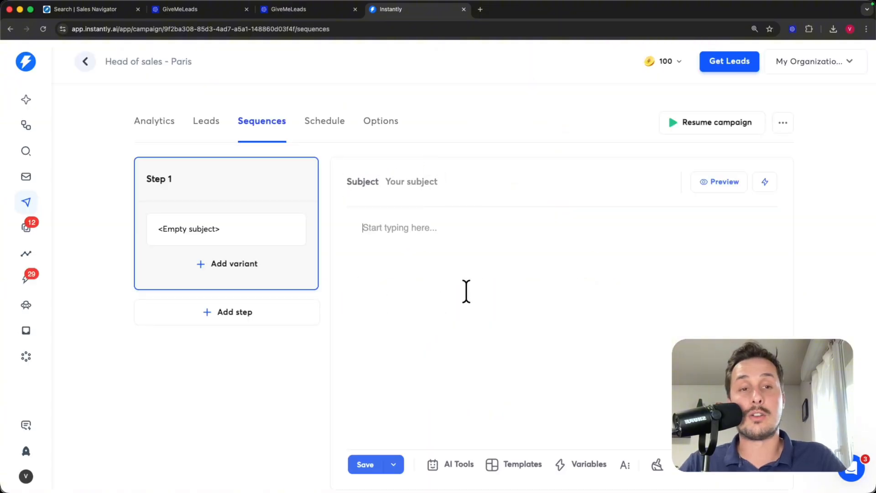
# - Open the leads of the "Head of sales - Paris" campaign and look through the imported contacts
pyautogui.click(207, 124)
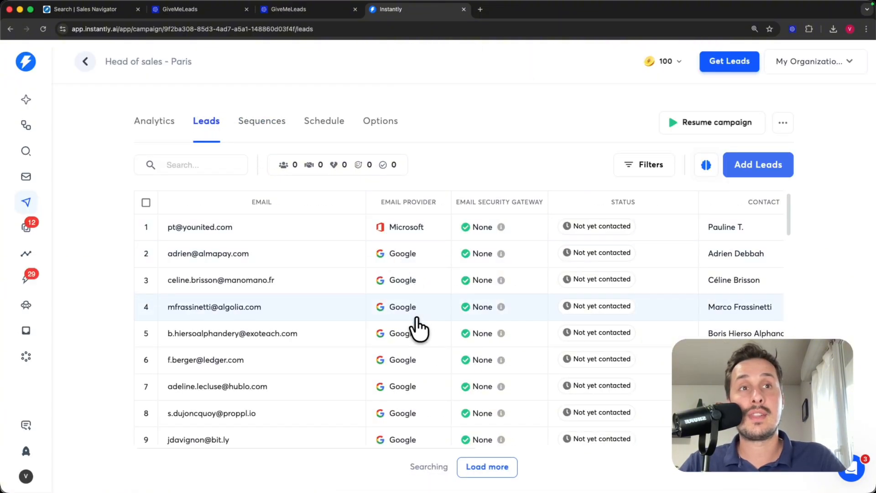
pyautogui.scroll(-5, 417, 326)
# - Switch to Sales Navigator and review the "Head of Sales - Paris - 501/1000" leads alongside the exported spreadsheet
pyautogui.click(85, 9)
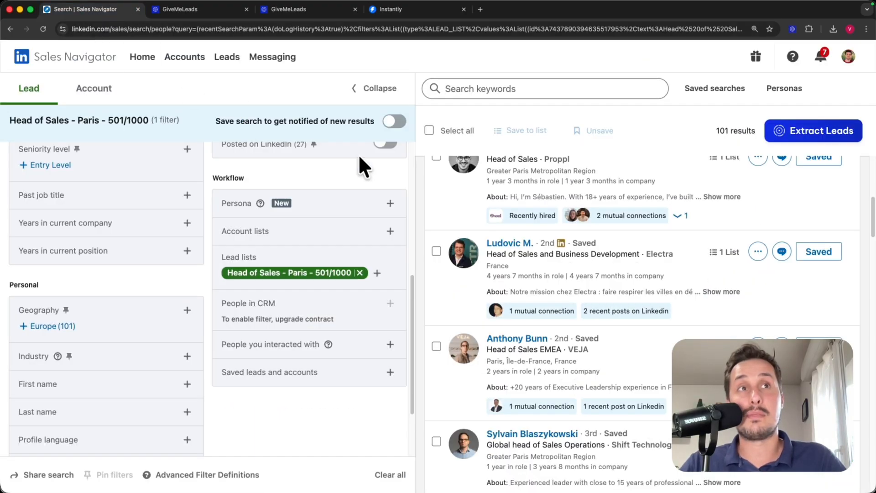
pyautogui.scroll(5, 510, 284)
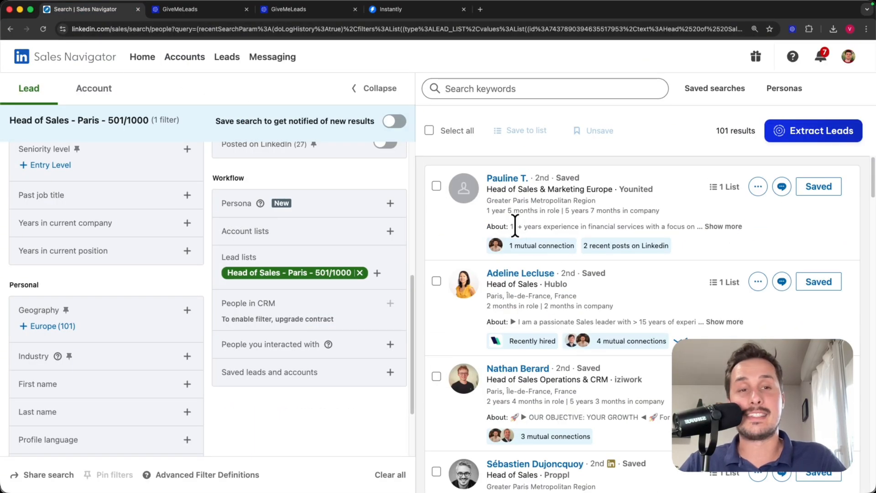
pyautogui.scroll(-1, 515, 225)
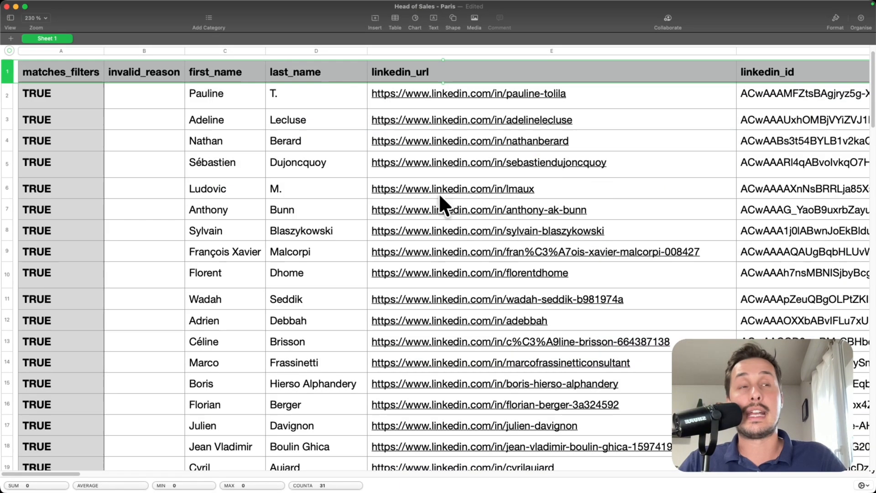
pyautogui.moveTo(78, 476); pyautogui.dragTo(59, 475)
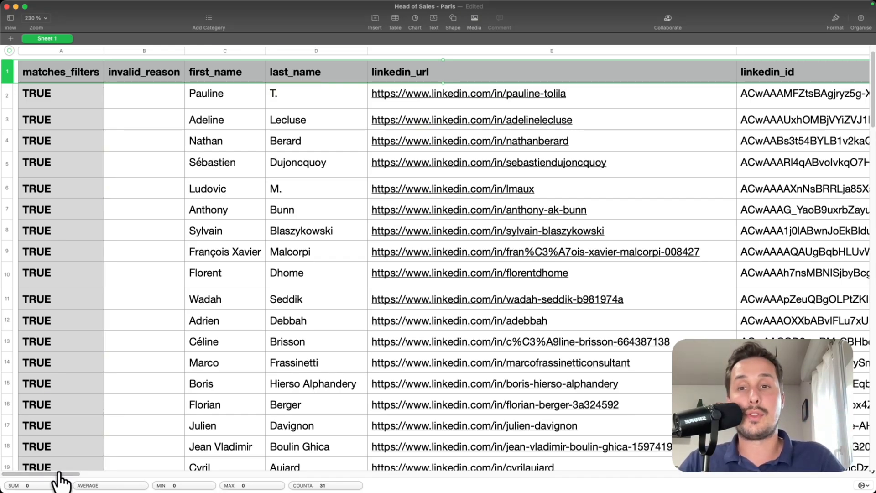
pyautogui.press('super+Tab')
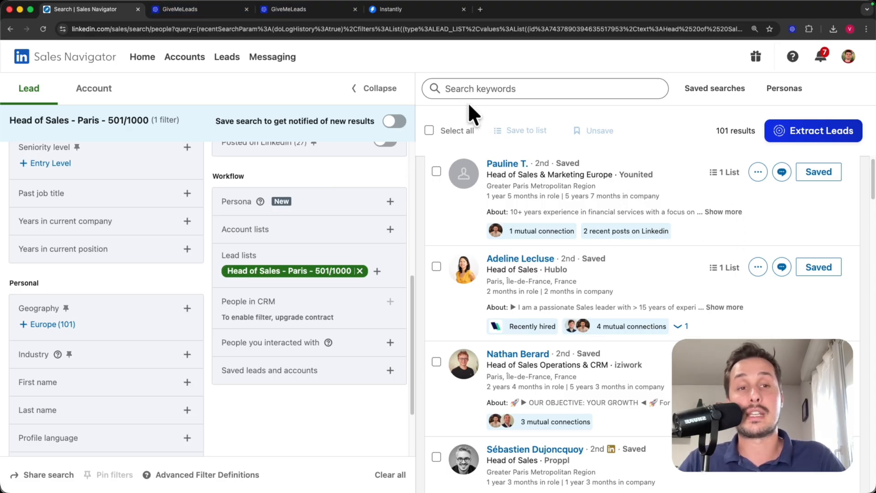
# - View the GiveMeLeads home page, and return to the Sales Navigator search to look over its filters
pyautogui.click(297, 9)
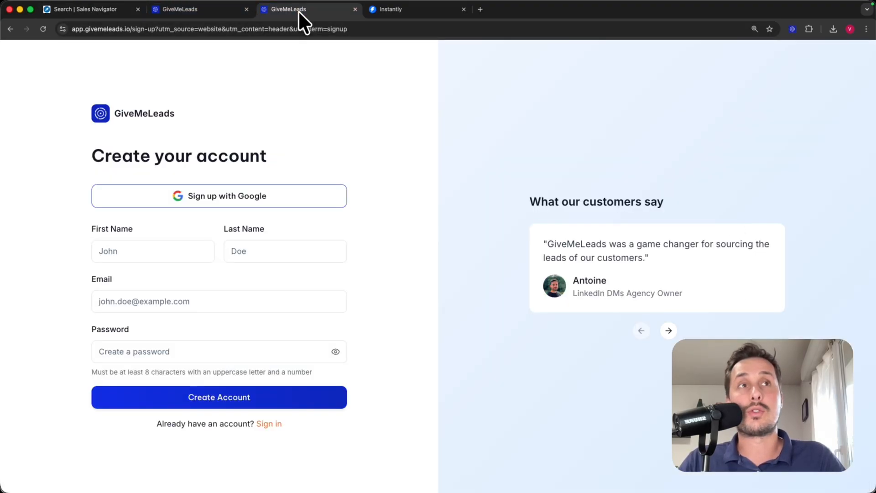
pyautogui.press('super+Left')
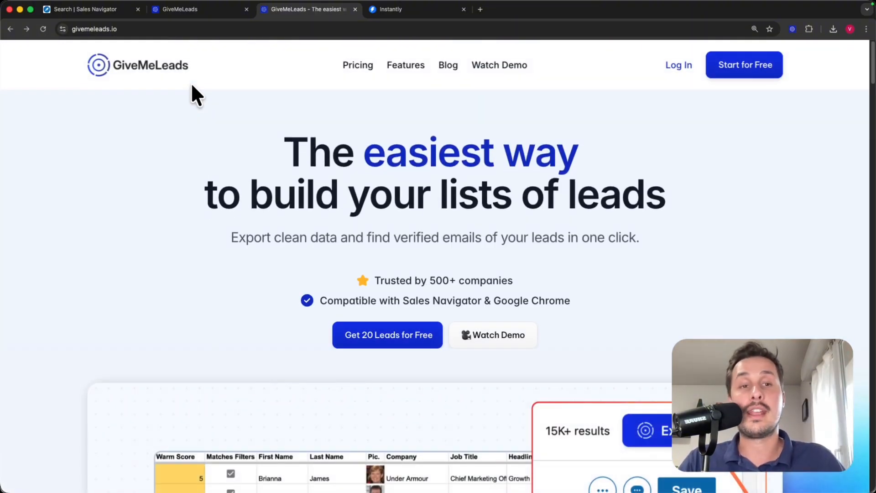
pyautogui.press('super+1')
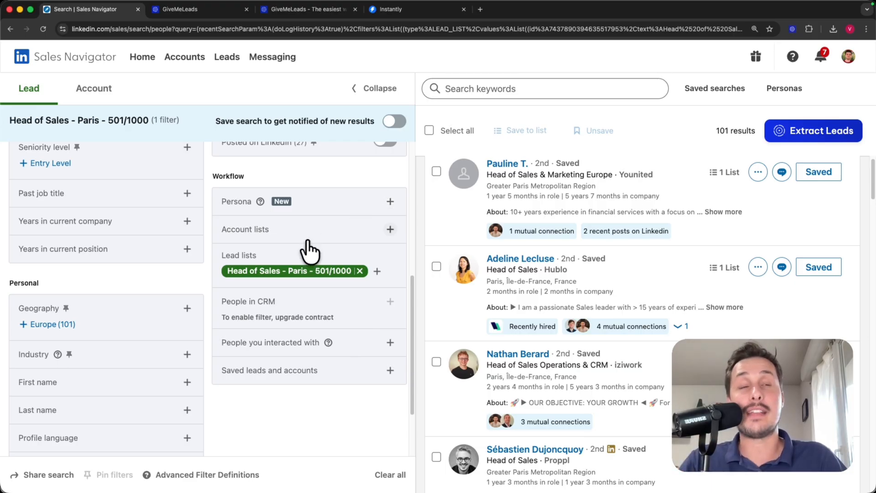
pyautogui.scroll(5, 352, 338)
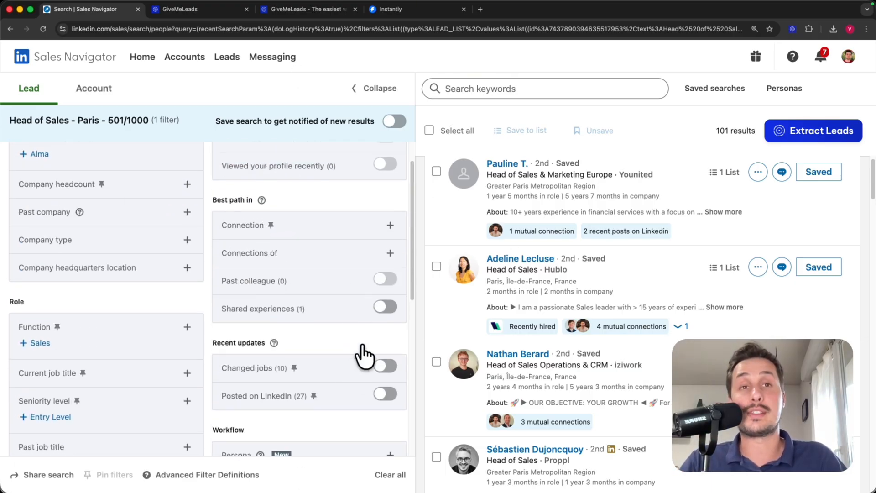